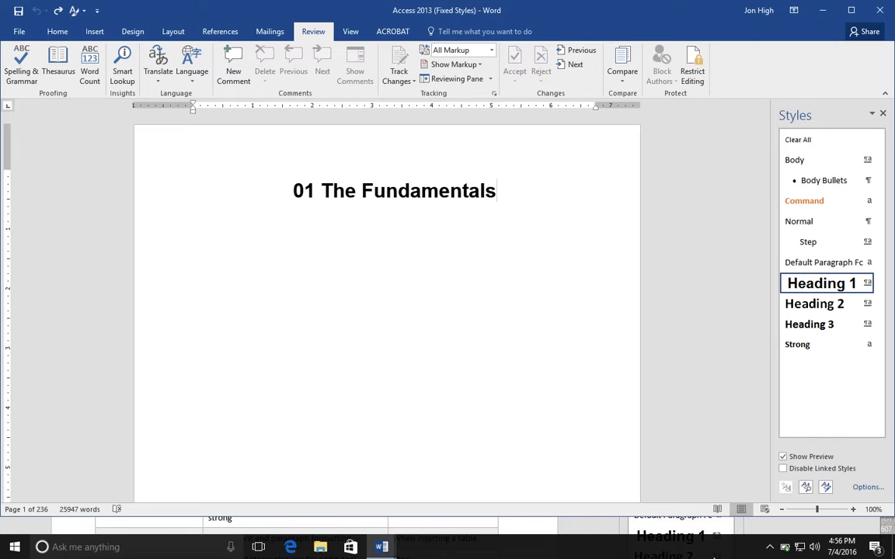
- Hide the Styles pane and display it again beside the document
left_click(66, 35)
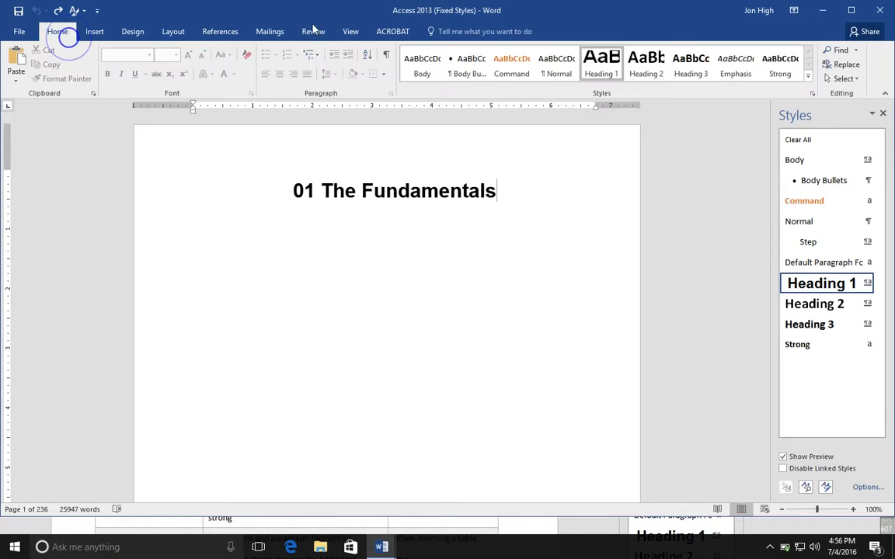
left_click(812, 94)
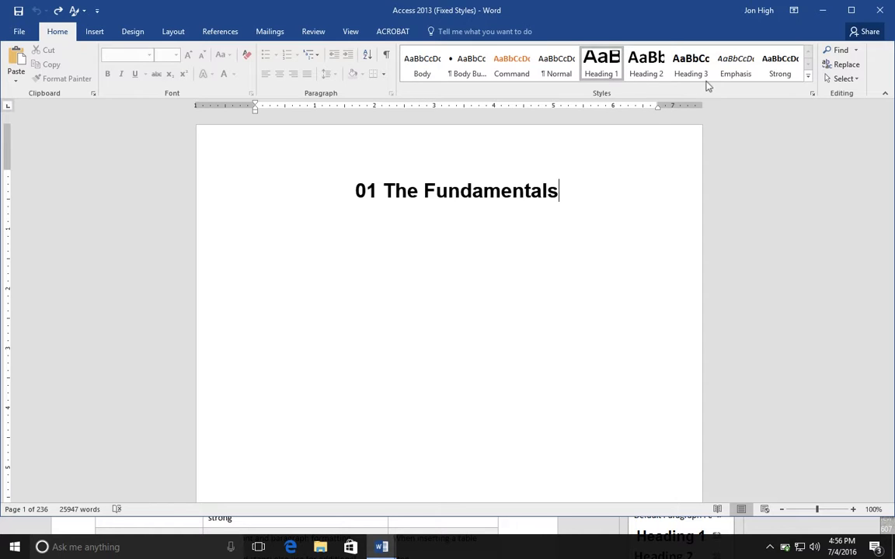
left_click(811, 96)
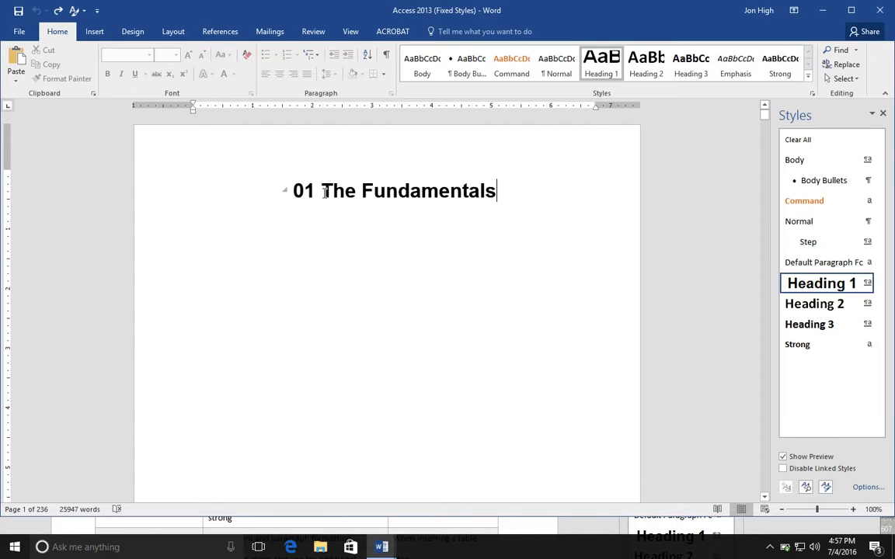
- Look through the opening lesson pages and check the style of the explanatory step text under "Open a Database"
scroll(325, 193, "down", 20)
scroll(325, 193, "down", 20)
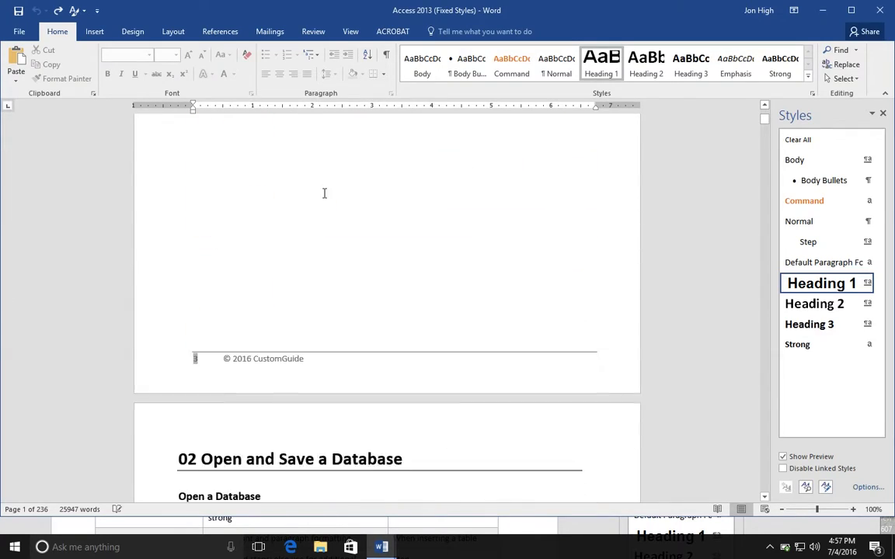
scroll(324, 193, "down", 6)
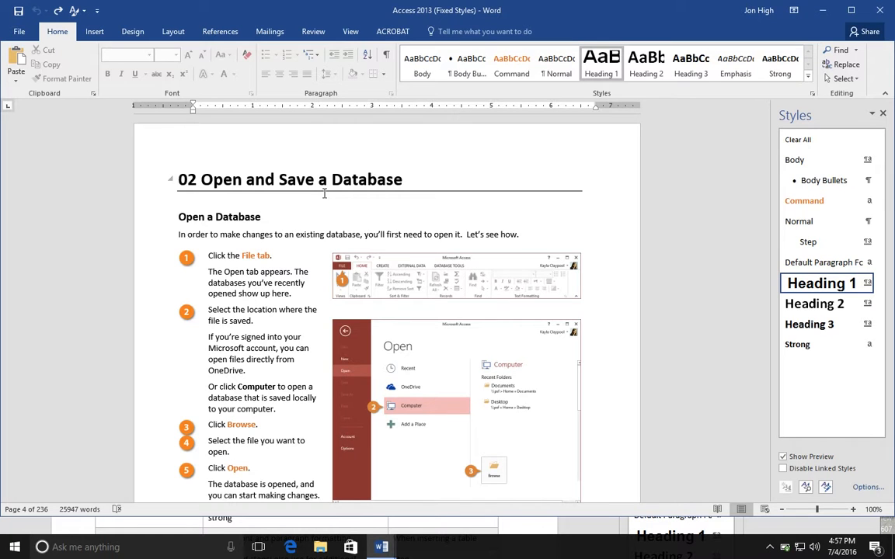
scroll(324, 194, "down", 10)
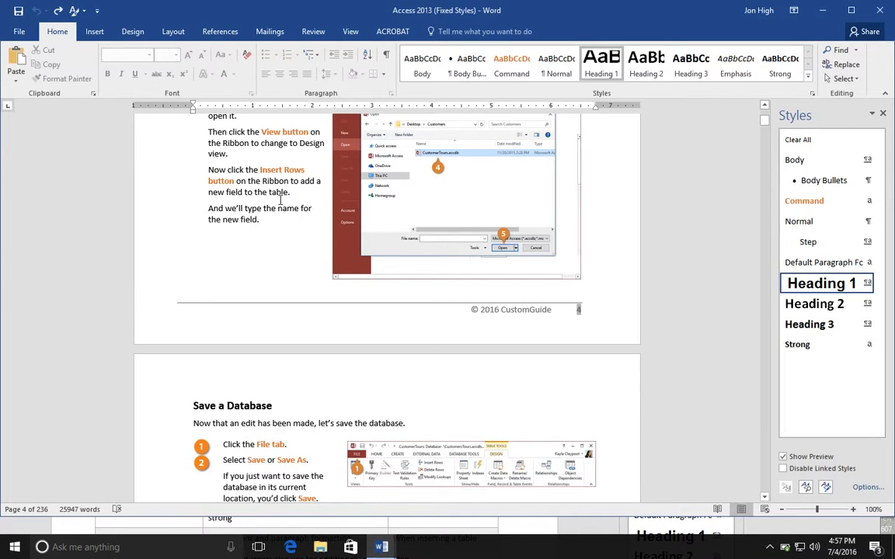
left_click(227, 169)
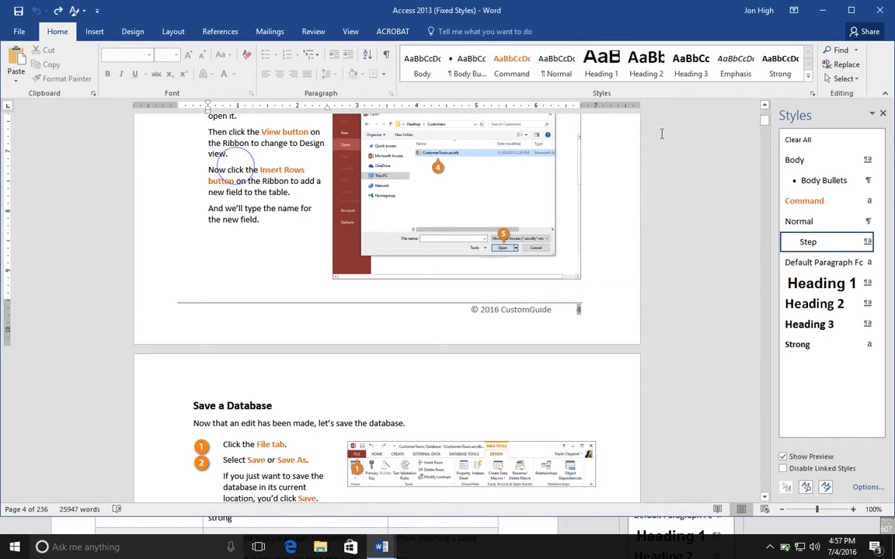
left_click(764, 107)
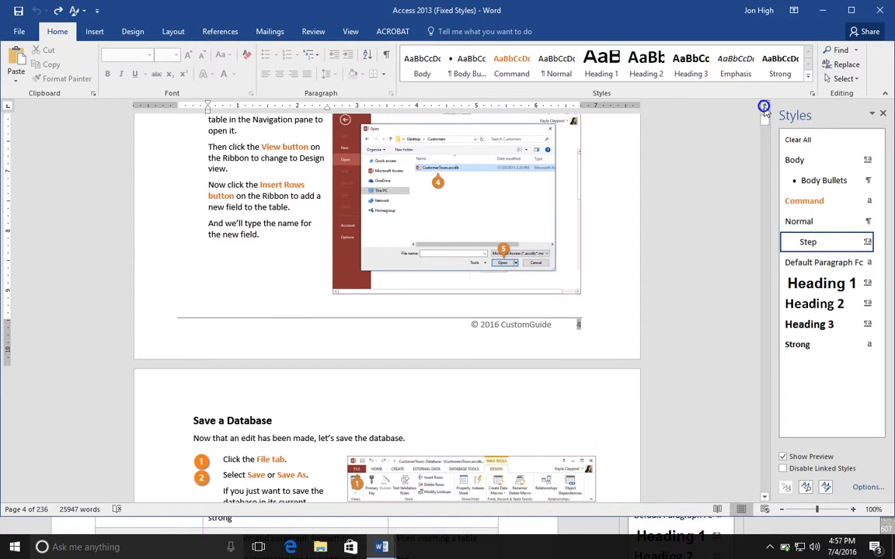
left_click(764, 107)
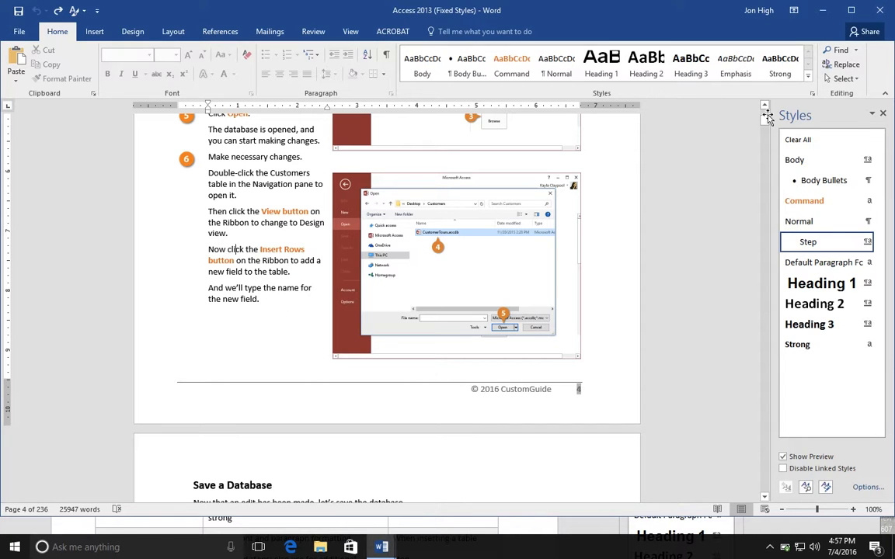
- Delete the number "01" from the "The Fundamentals" chapter heading on the first page
left_click_drag(765, 122, 765, 117)
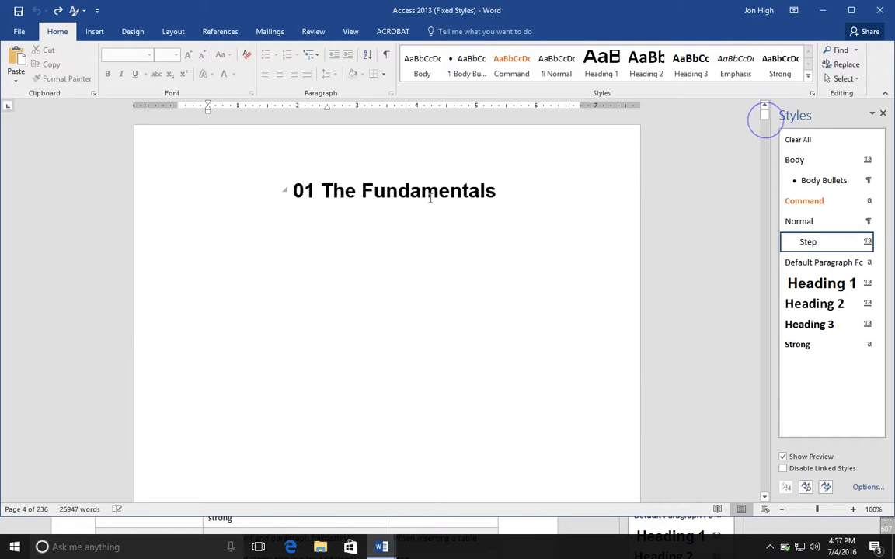
double_click(317, 194)
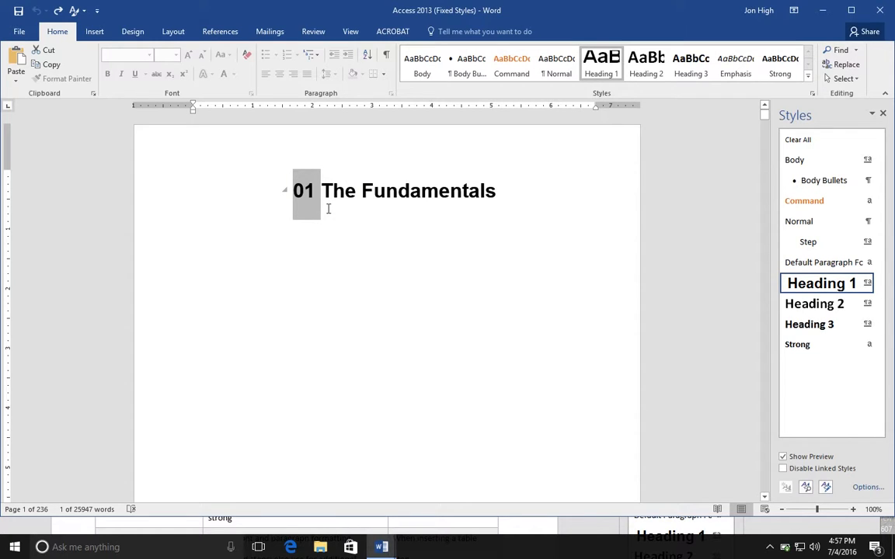
key("Delete")
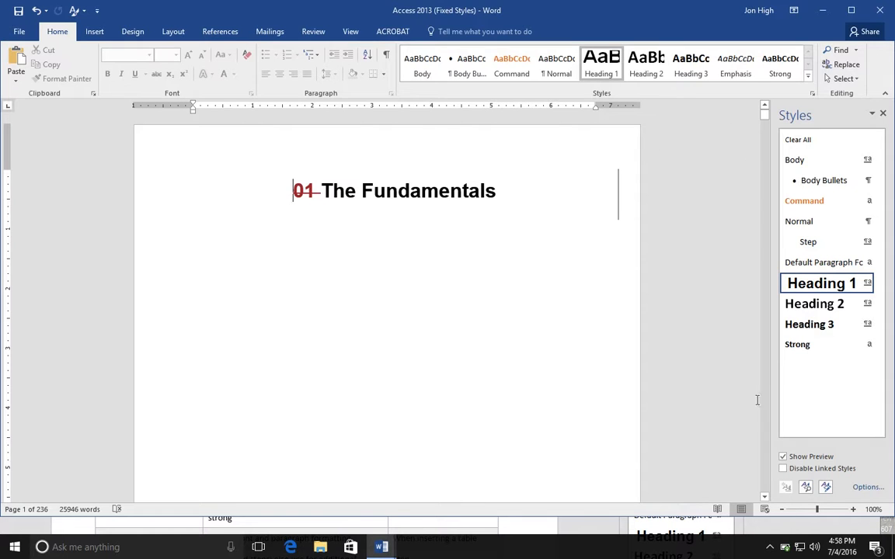
- Delete the number "01" from the "Understand the Screen" lesson heading
left_click(765, 499)
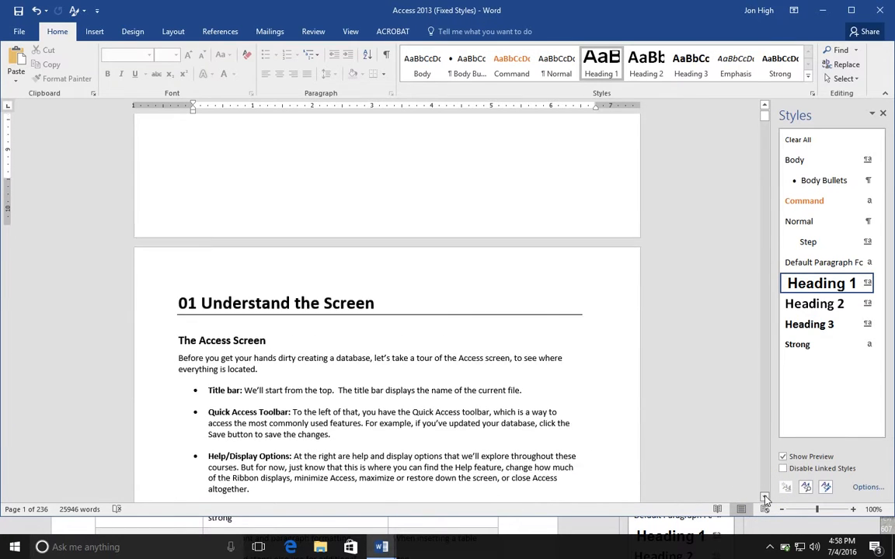
double_click(187, 227)
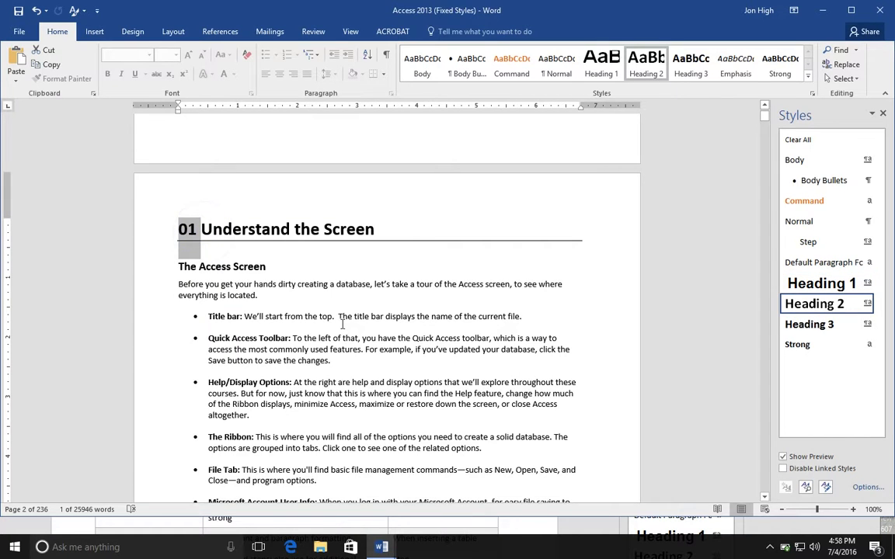
key("Delete")
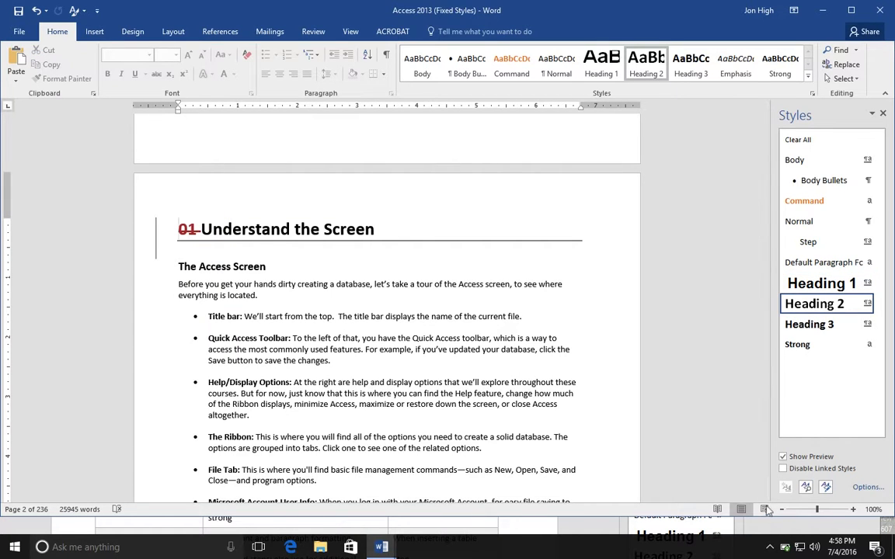
- Delete the number "02" from the "Open and Save a Database" lesson heading
left_click(765, 497)
left_click_drag(764, 497, 765, 501)
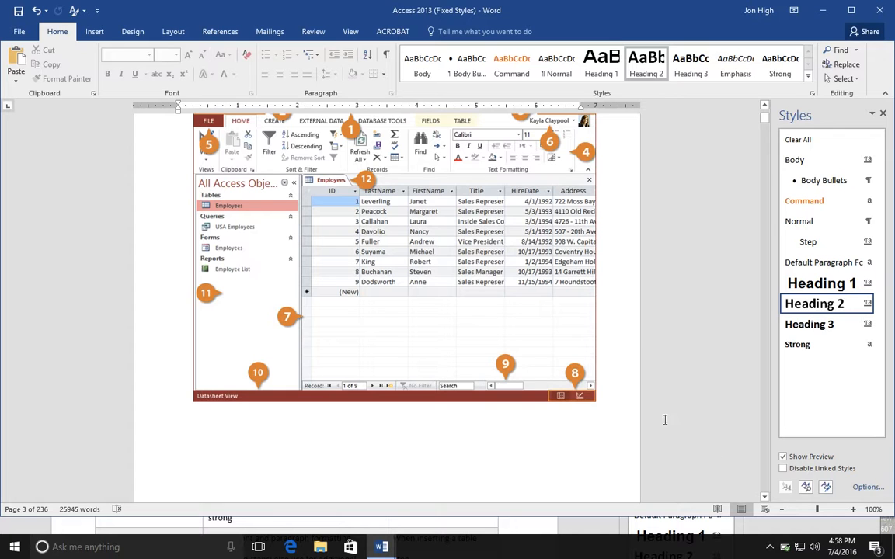
left_click(764, 105)
left_click_drag(764, 104, 765, 109)
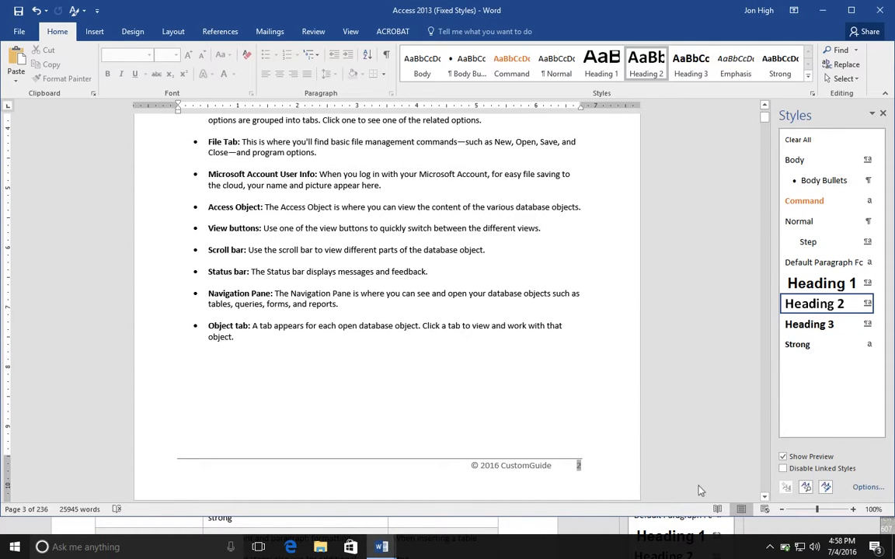
left_click_drag(765, 499, 765, 499)
left_click(201, 162)
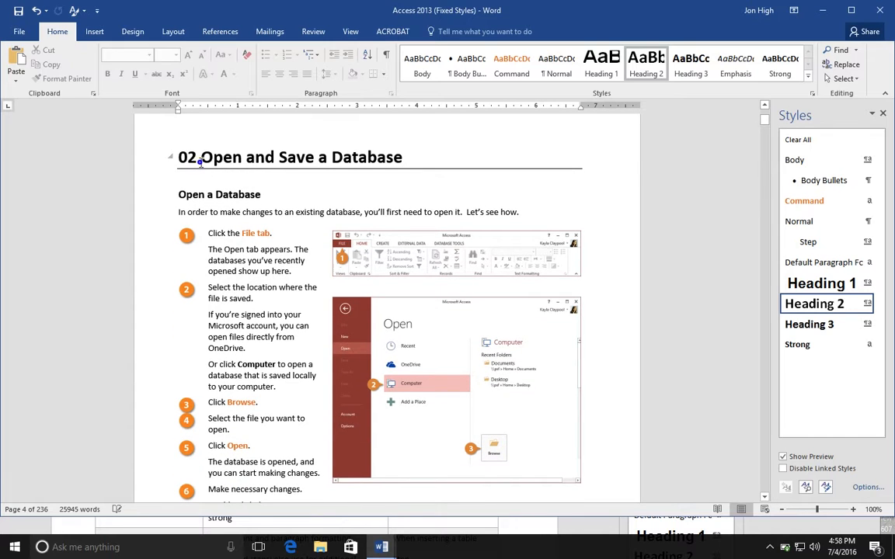
double_click(187, 157)
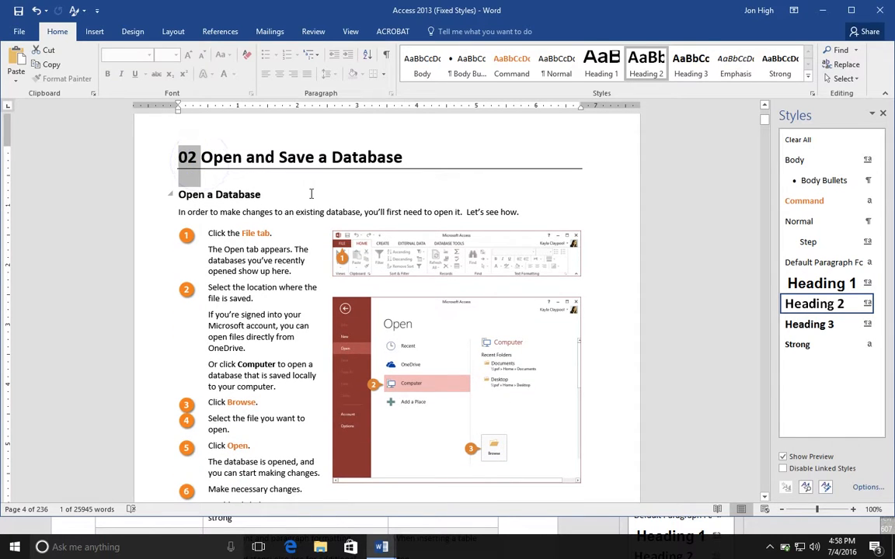
key("Delete")
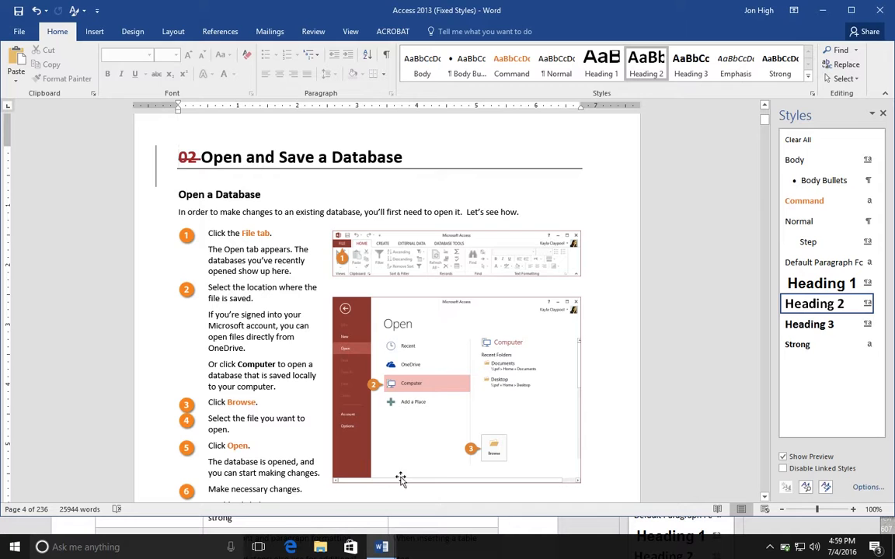
- Try deleting the explanatory paragraphs below "Make necessary changes." together with the anchored screenshot, and undo the deletion
left_click(765, 501)
left_click(766, 501)
left_click(765, 501)
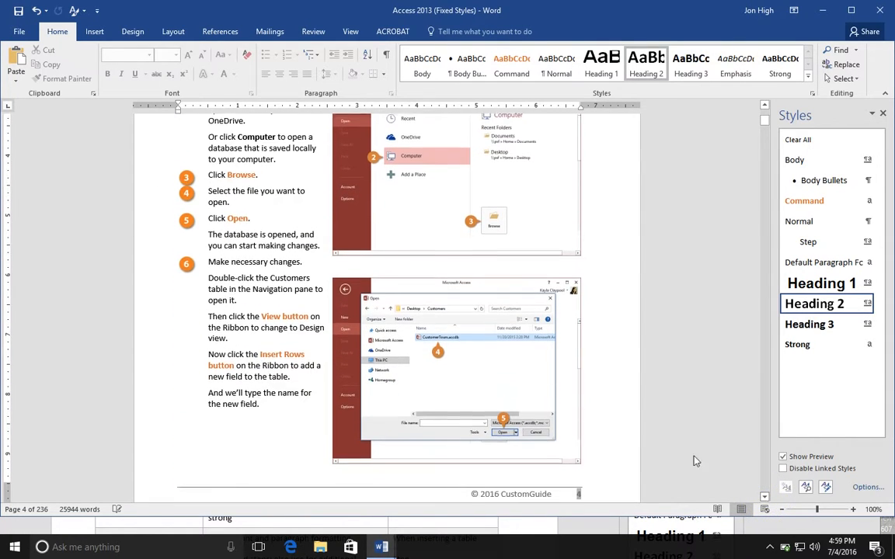
left_click_drag(207, 277, 261, 403)
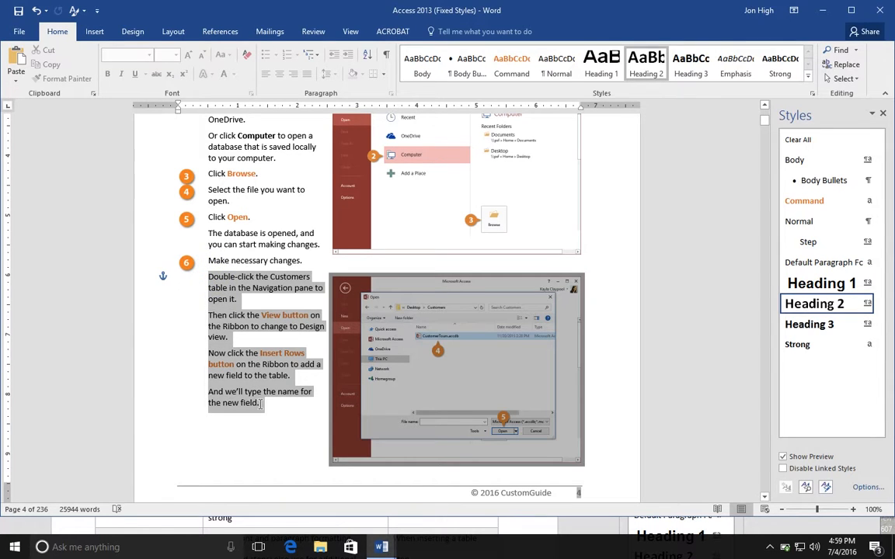
left_click_drag(262, 404, 263, 404)
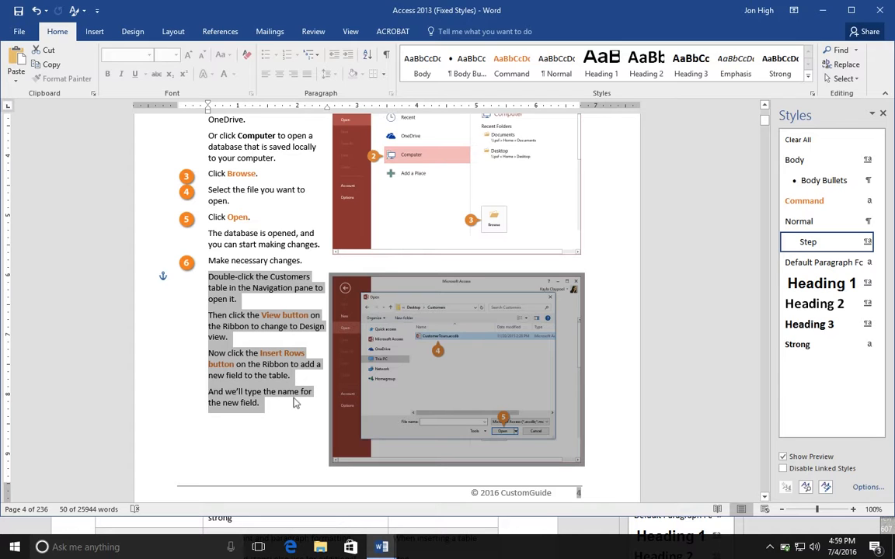
left_click(233, 292)
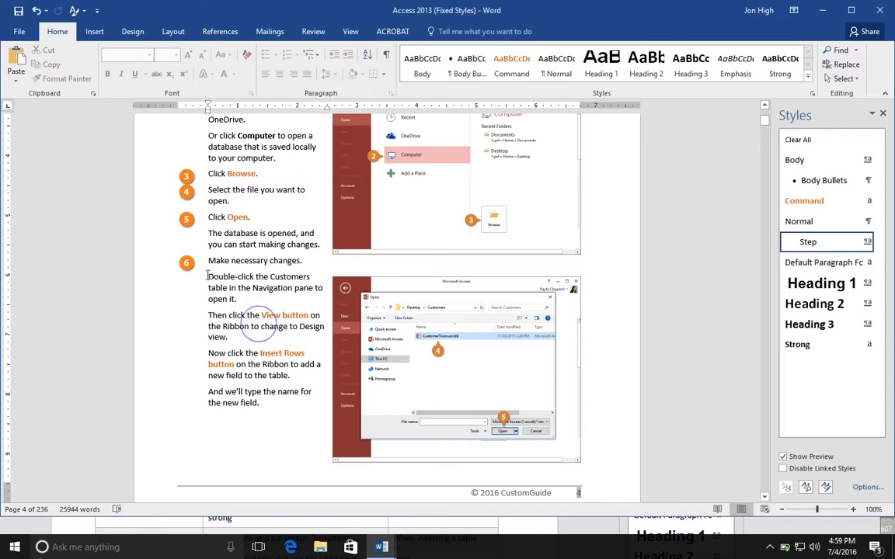
triple_click(245, 301)
left_click_drag(259, 327, 279, 416)
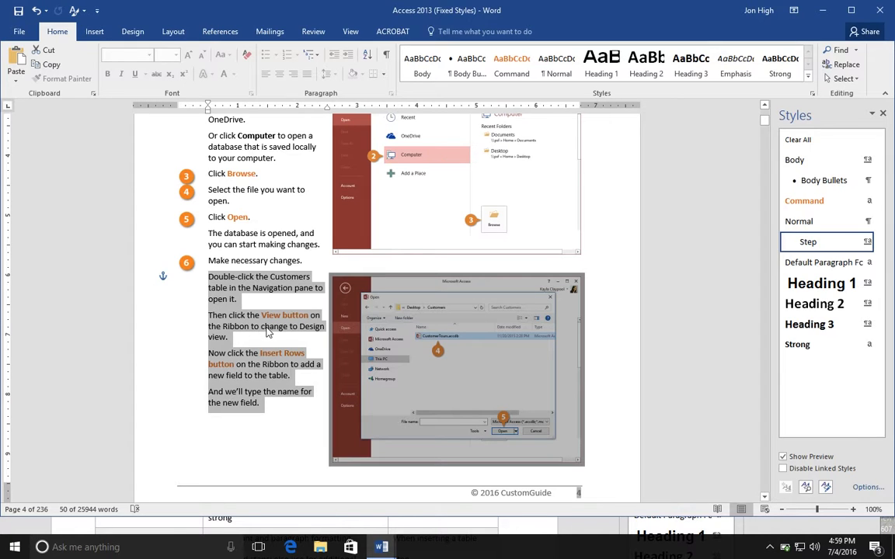
key("Delete")
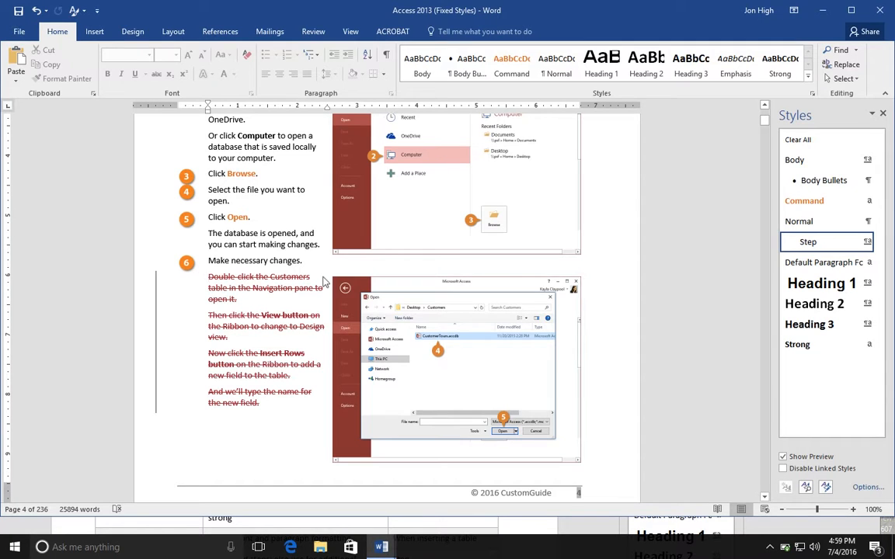
key("ctrl+z")
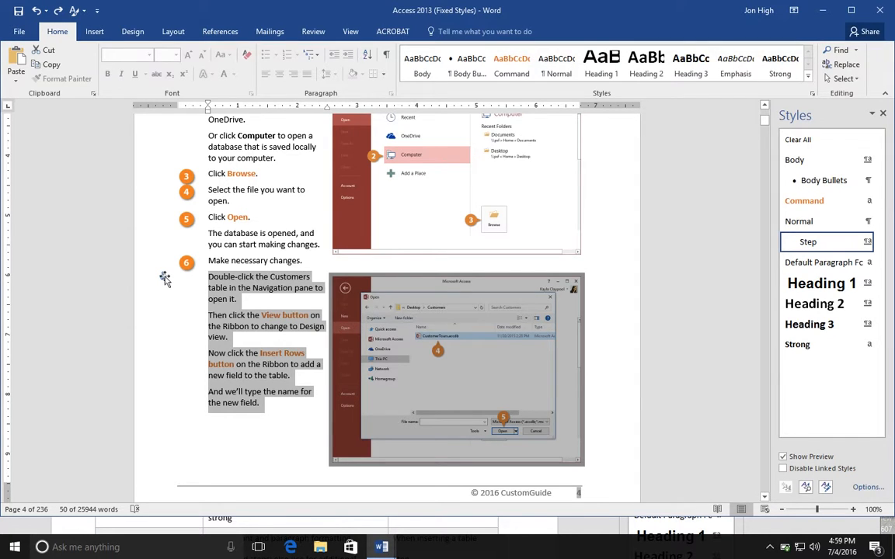
- Move the lower screenshot's anchor to the "Make necessary changes." paragraph and delete the four explanatory paragraphs below it
mouse_move(163, 278)
left_mouse_down()
mouse_move(163, 239)
mouse_move(164, 277)
left_mouse_up()
left_click(219, 260)
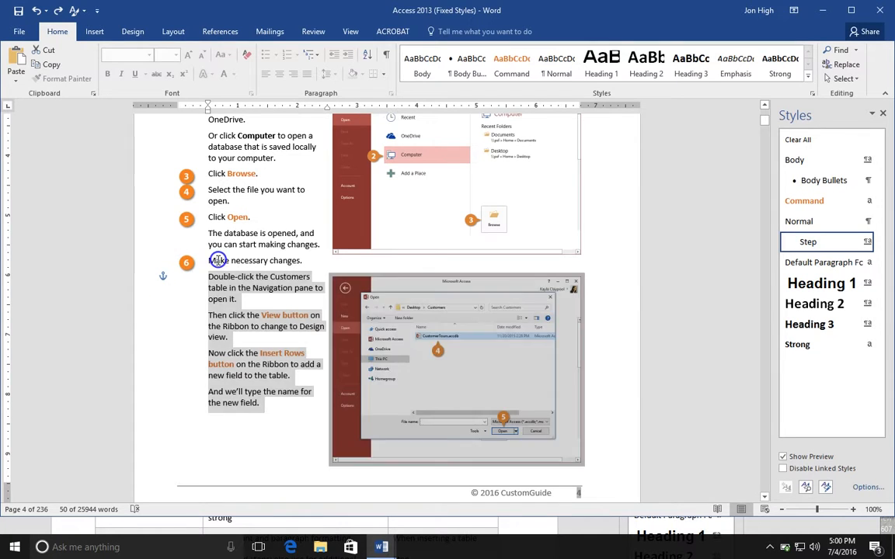
left_click(381, 327)
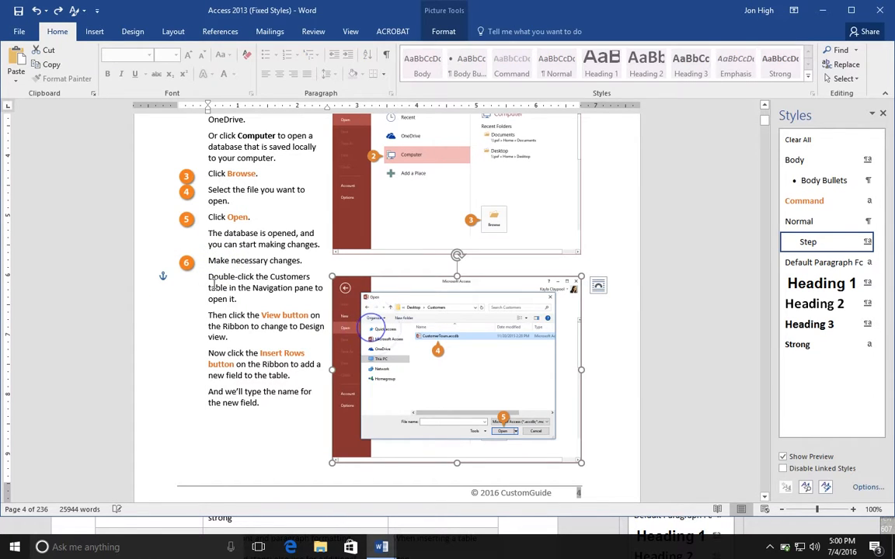
mouse_move(163, 276)
left_mouse_down()
mouse_move(170, 257)
mouse_move(169, 268)
left_mouse_up()
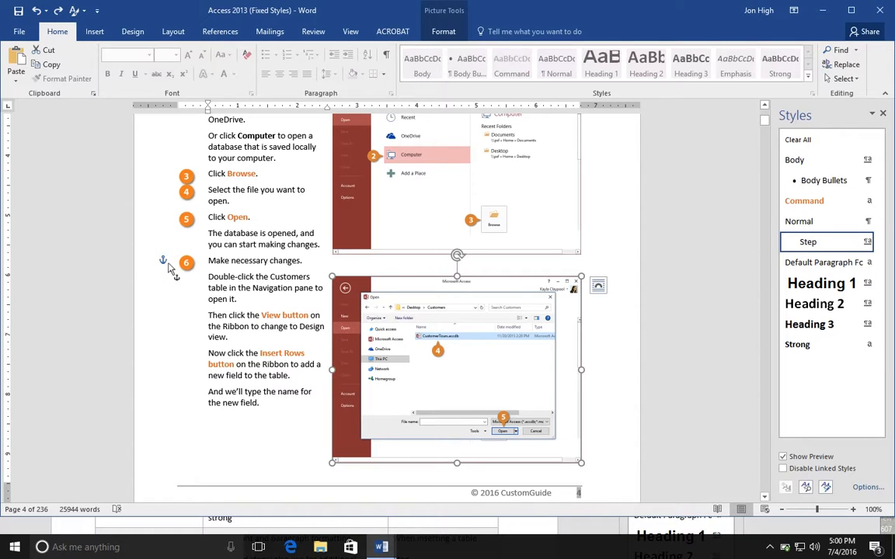
left_click_drag(168, 268, 168, 264)
left_click_drag(275, 402, 210, 284)
key("Delete")
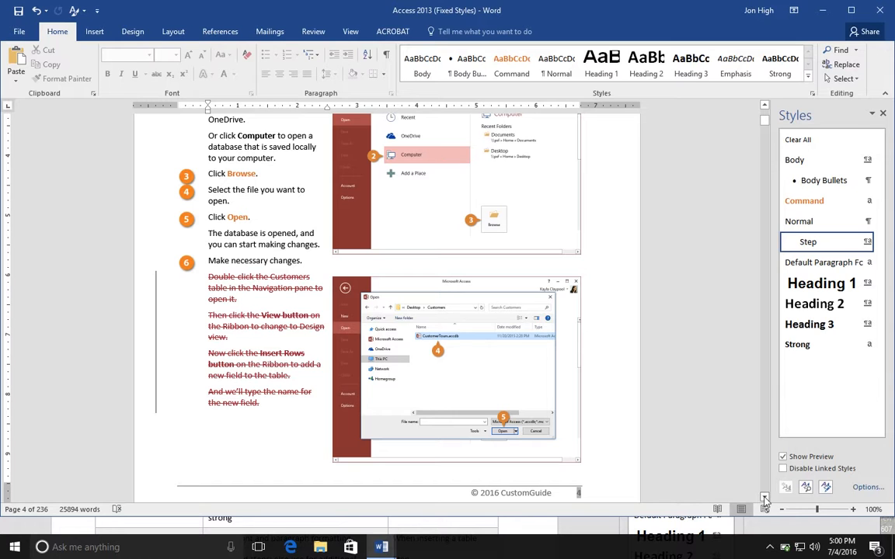
- Check the styles applied to the word "Save" in step 2 and to the explanatory text under "Save a Database"
left_click_drag(764, 499, 764, 501)
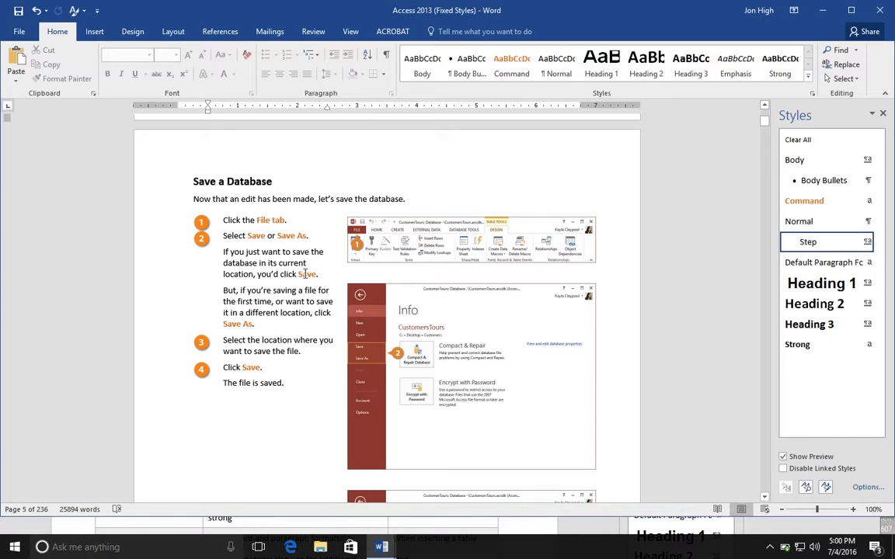
double_click(256, 236)
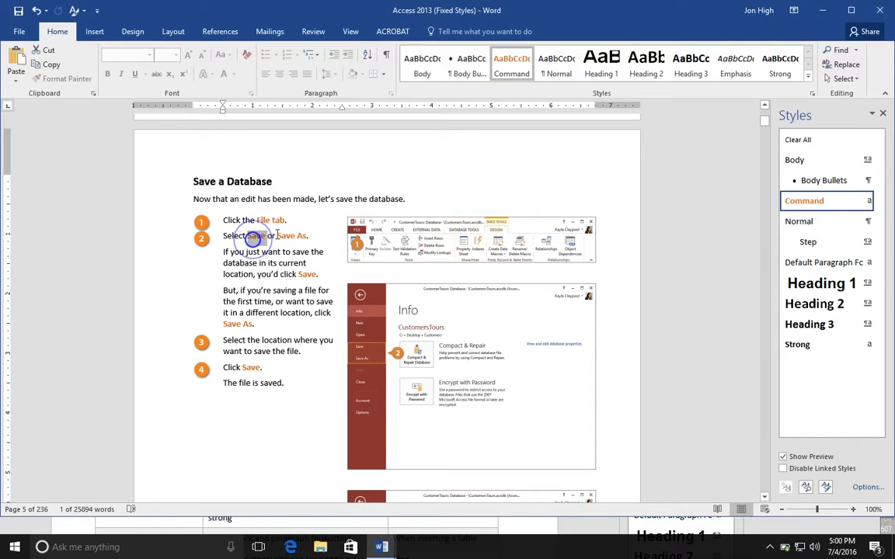
mouse_move(804, 202)
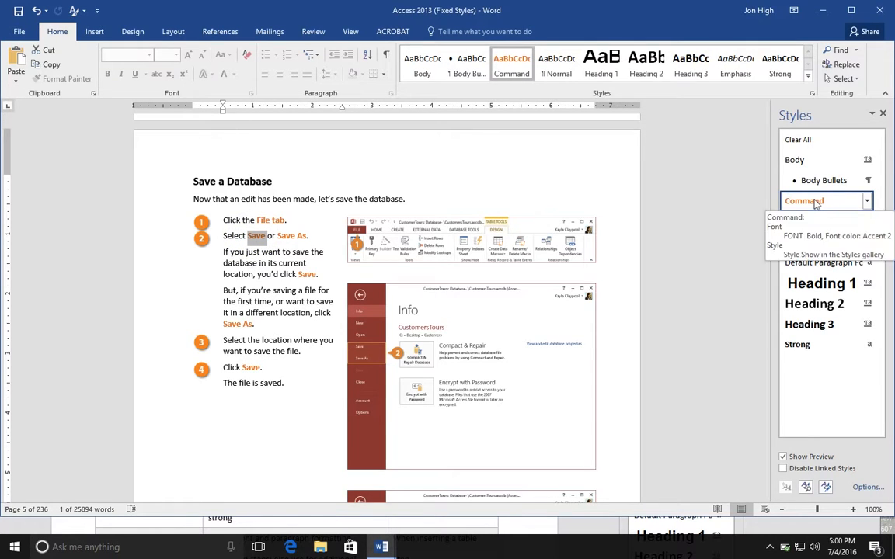
left_click(292, 274)
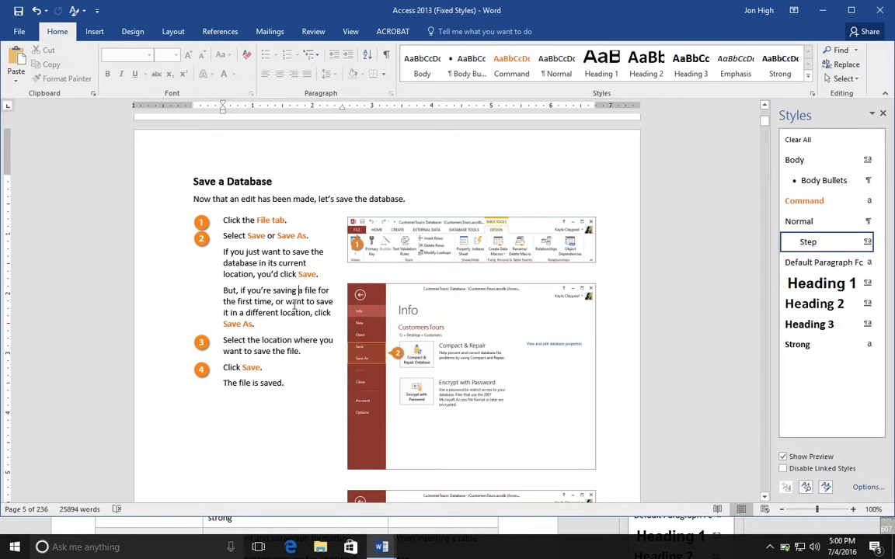
- Delete the closing paragraph "The file is saved." below step 4 of "Save a Database"
left_click(308, 275)
left_click(268, 276)
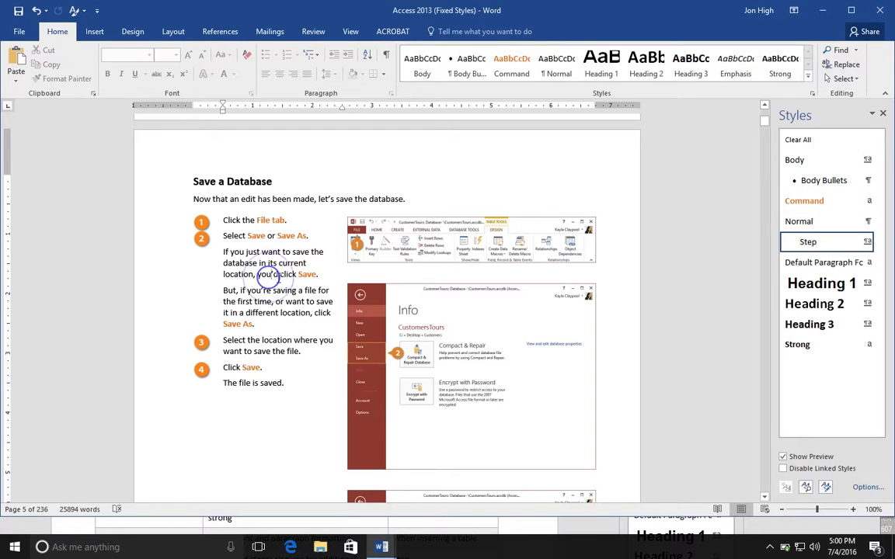
left_click(274, 292)
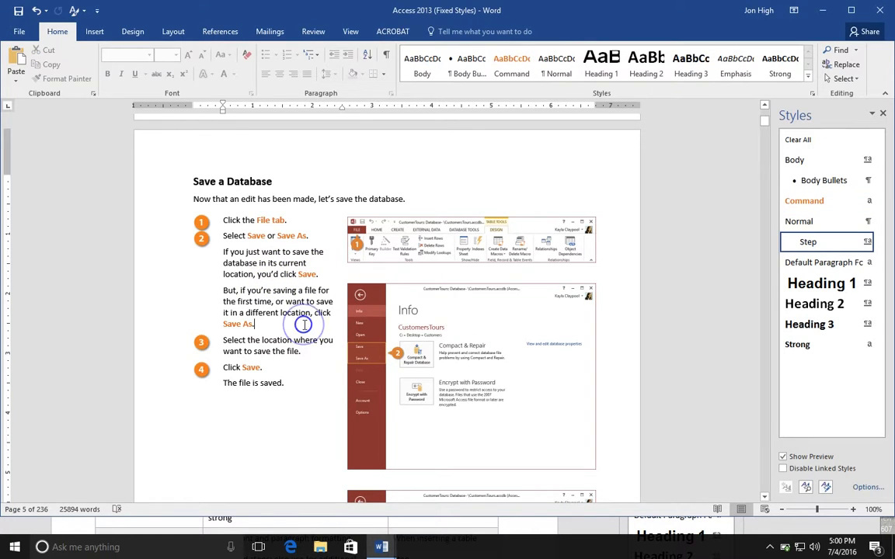
triple_click(290, 383)
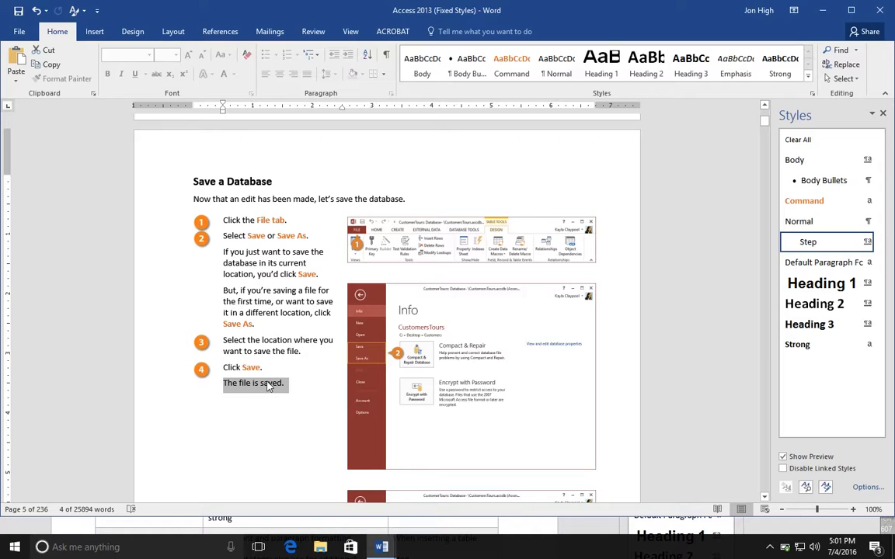
key("Delete")
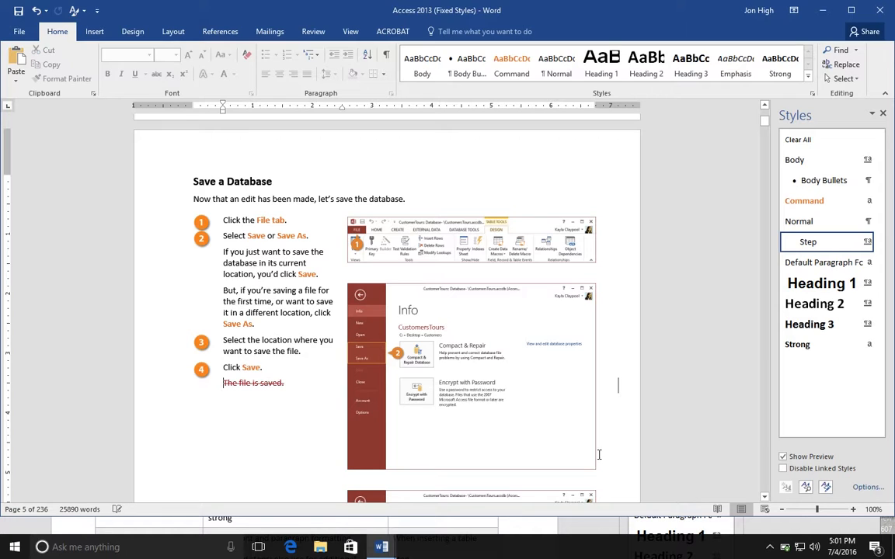
- Delete the number "03" from the "Work With Database Objects" lesson heading
left_click(765, 499)
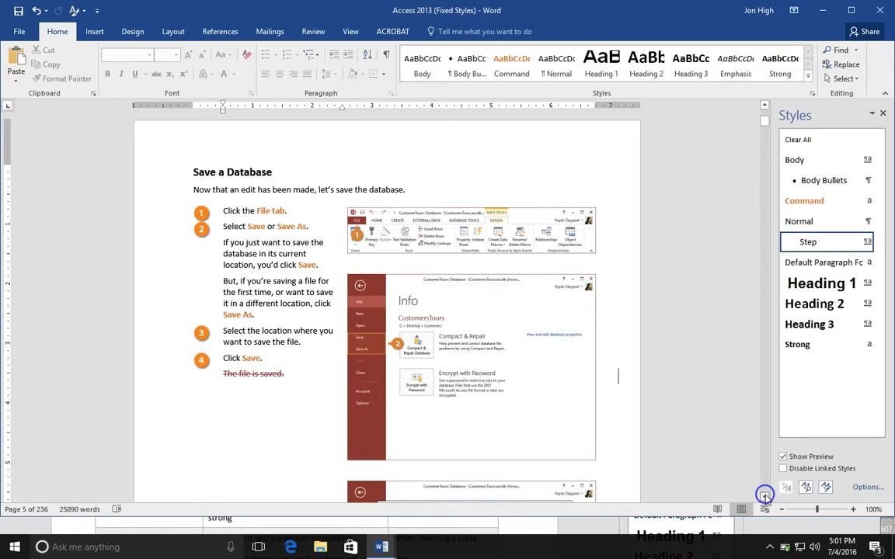
left_click(765, 498)
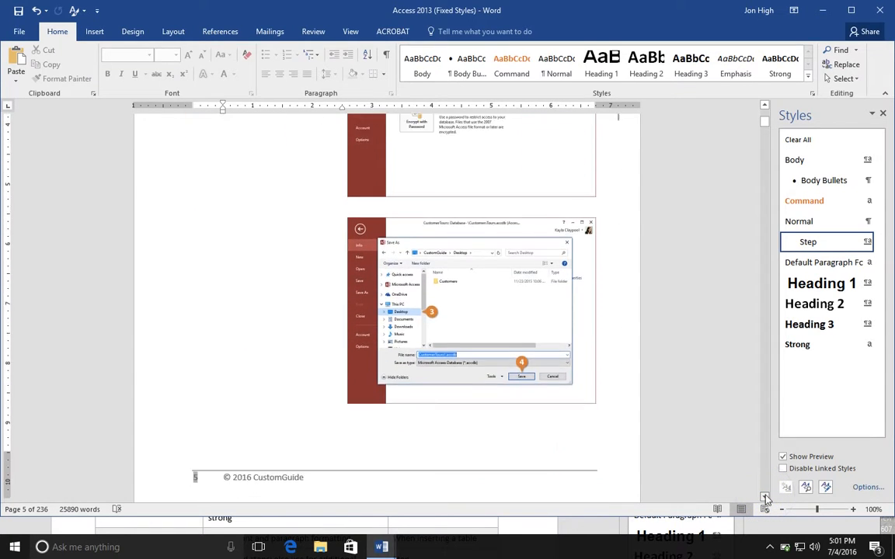
left_click(765, 499)
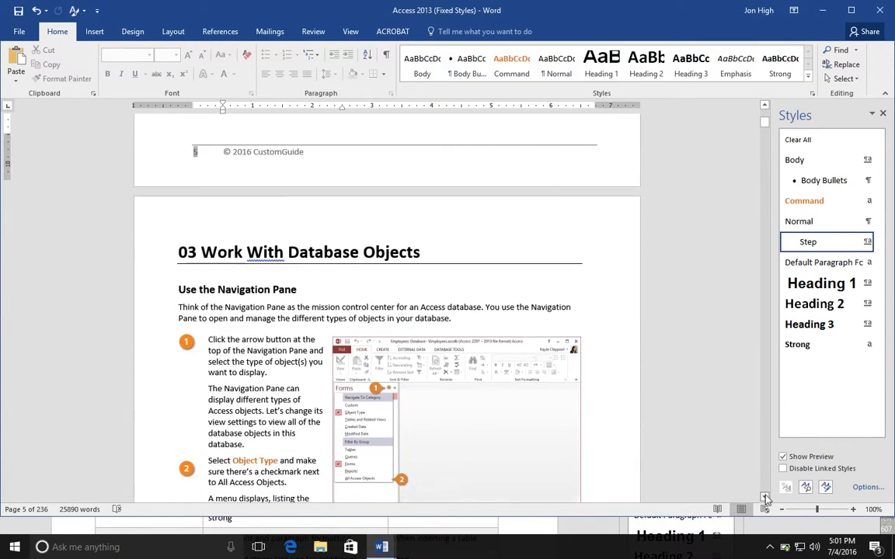
double_click(186, 193)
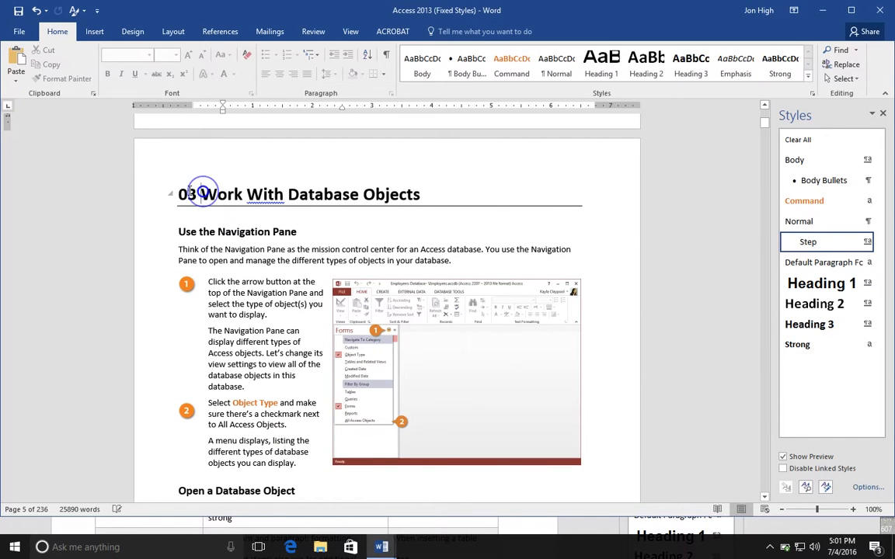
key("Delete")
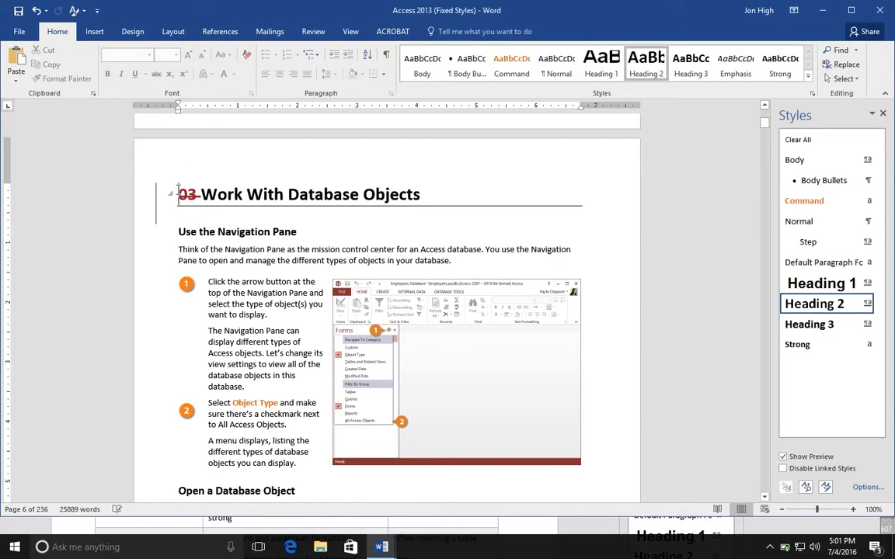
- Delete the sentence beginning "Let's change its view settings" from the explanatory paragraph below step 1 of "Use the Navigation Pane"
left_click(244, 282)
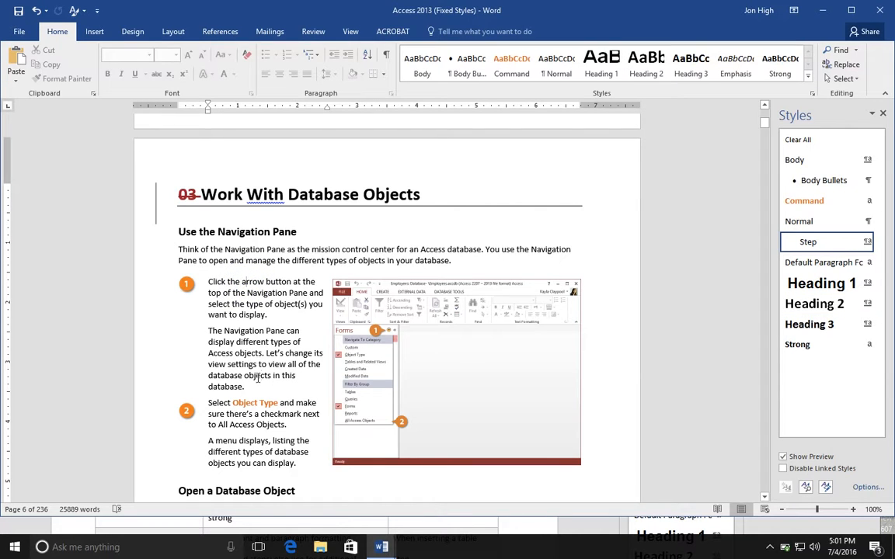
left_click_drag(269, 350, 268, 386)
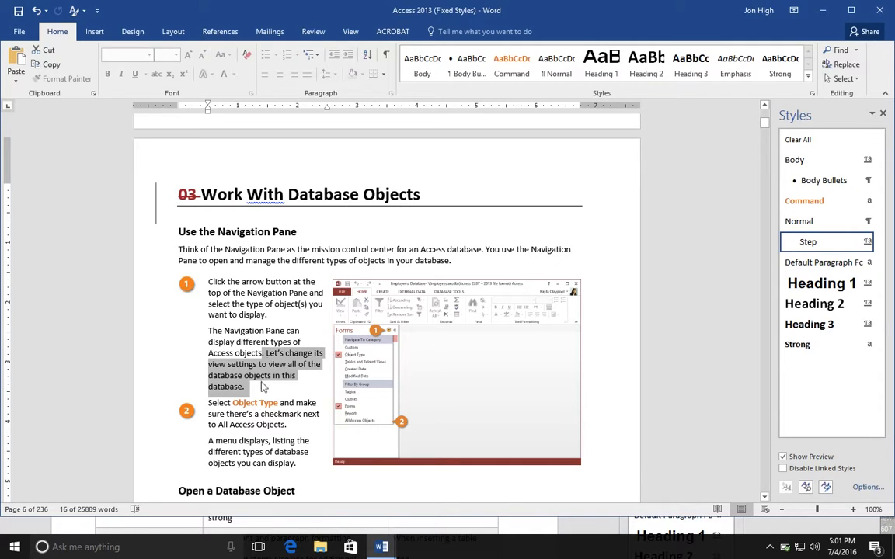
key("Delete")
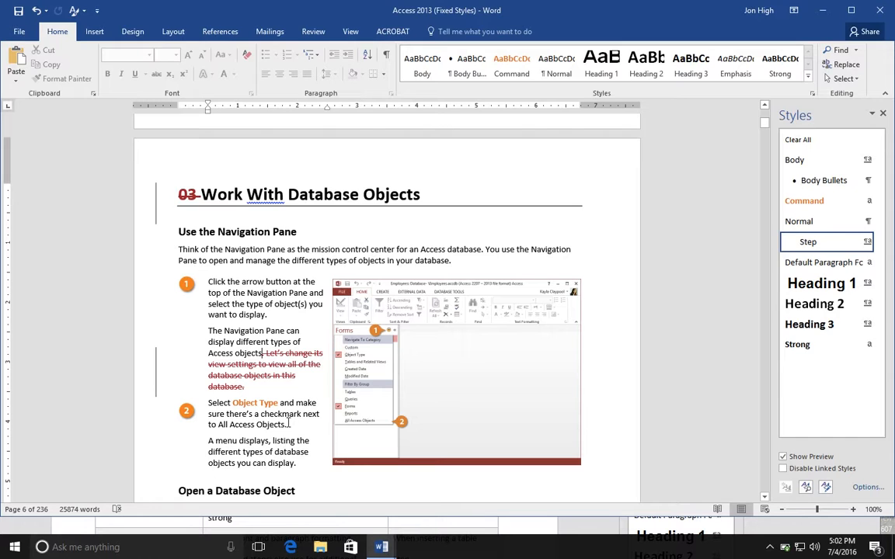
- Review the explanatory paragraphs below step 2 of "Use the Navigation Pane" and step 1 of "Open a Database Object" for surplus text
left_click(296, 452)
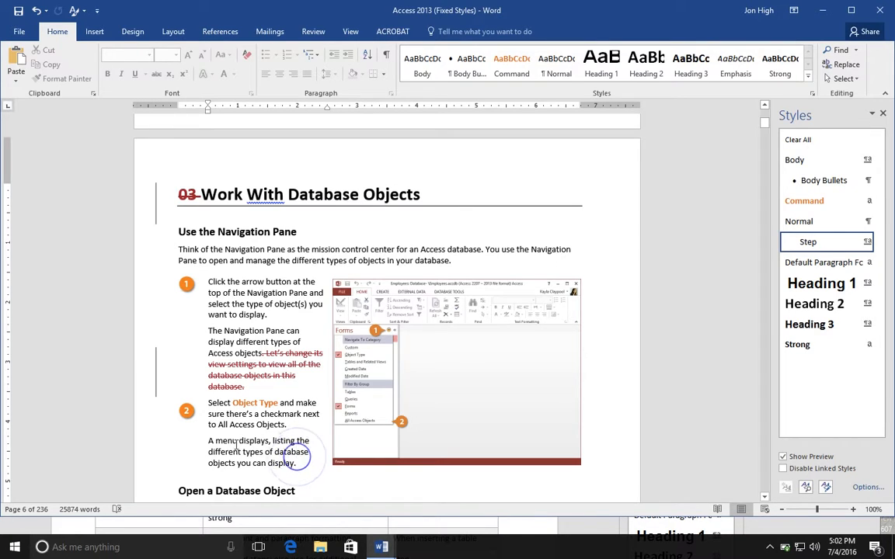
left_click_drag(301, 468, 252, 463)
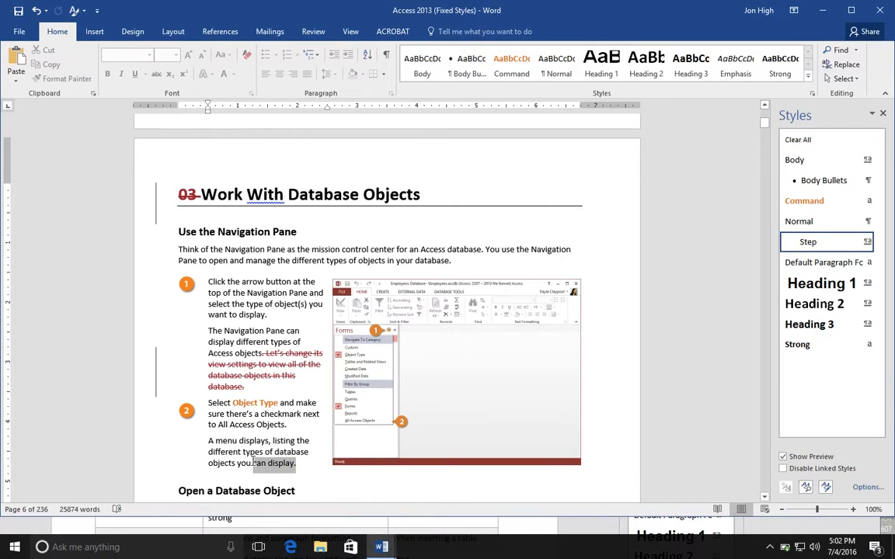
left_click(764, 498)
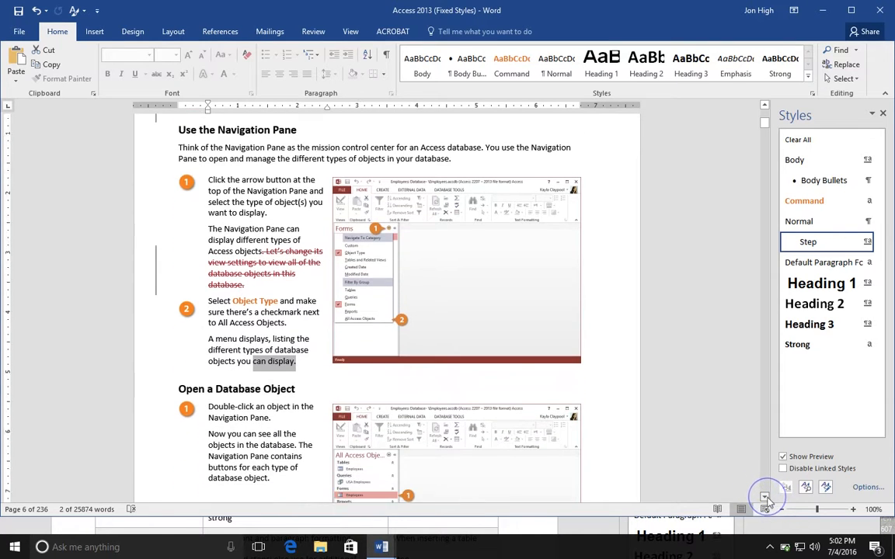
left_click(765, 498)
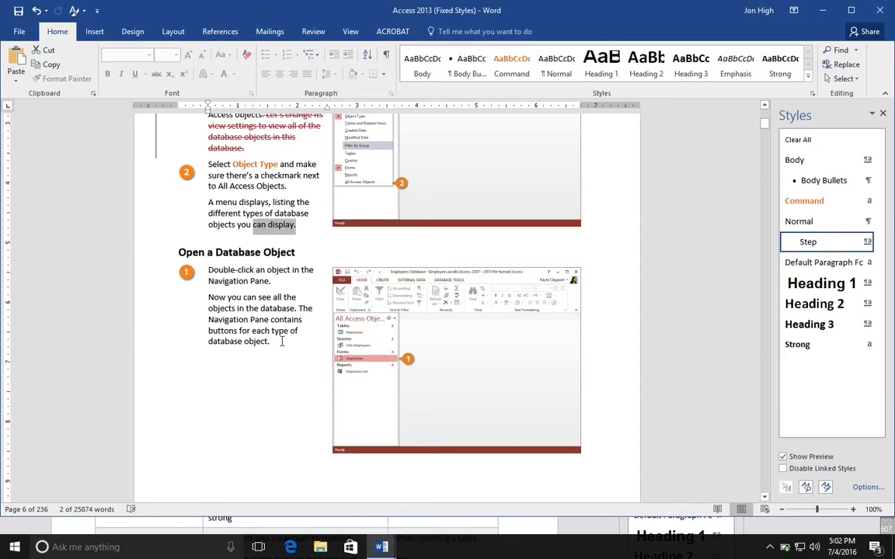
left_click_drag(280, 341, 210, 299)
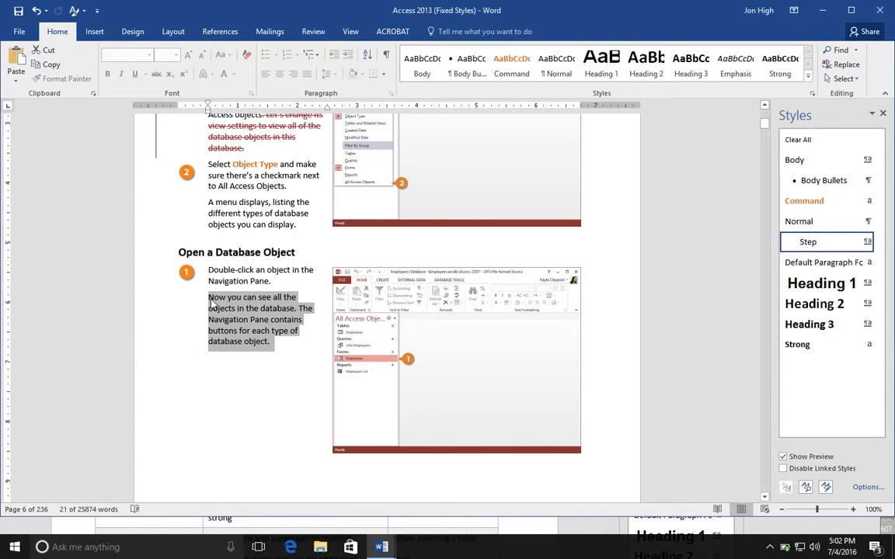
left_click(255, 301)
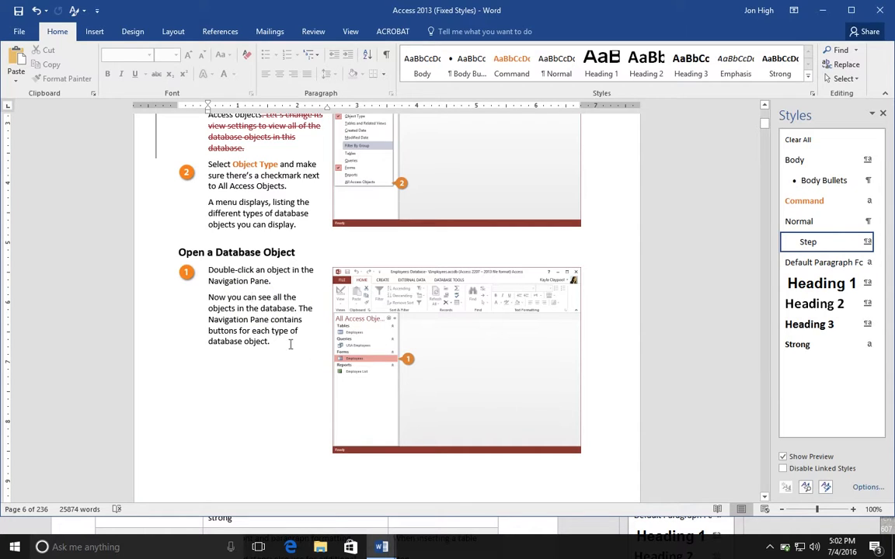
- Delete the two explanatory paragraphs below step 1 of "Switch Object Tabs", from "The object appears" through "click it's tab"
left_click(766, 499)
left_click_drag(765, 498, 766, 498)
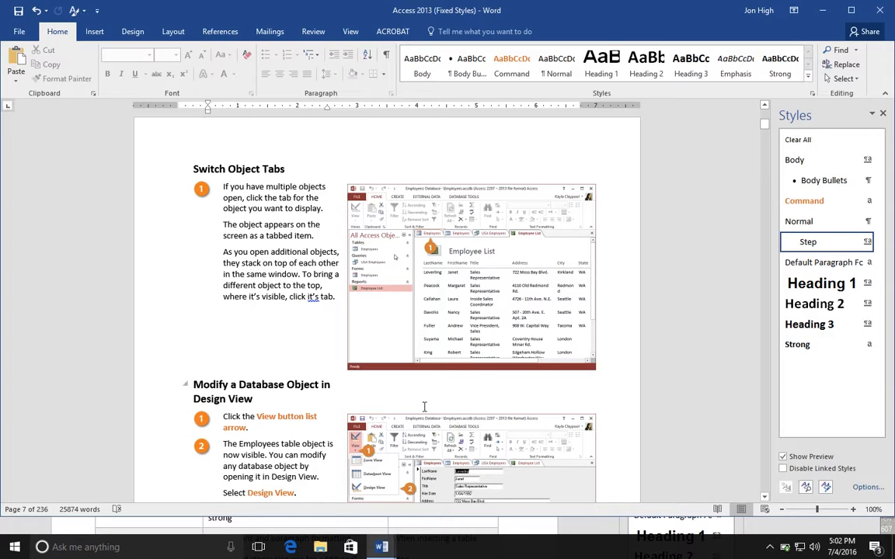
double_click(328, 298)
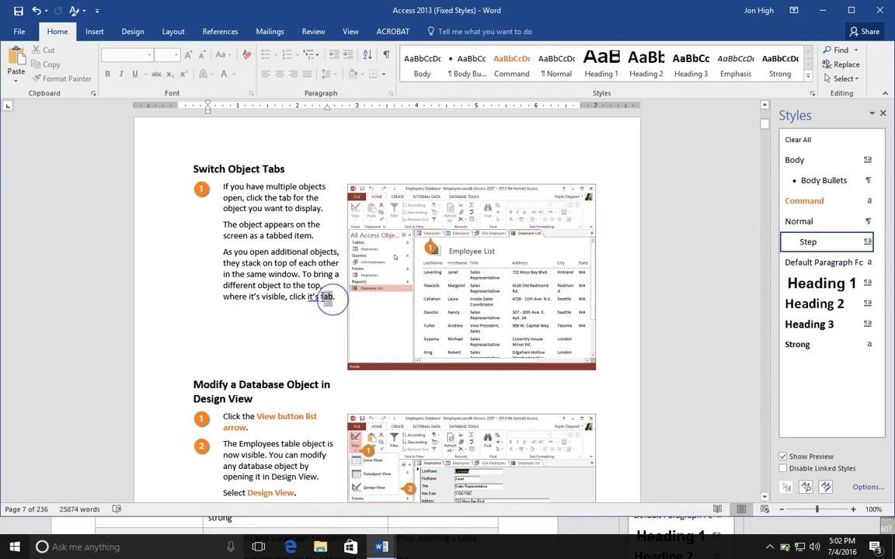
left_click_drag(316, 296, 308, 296)
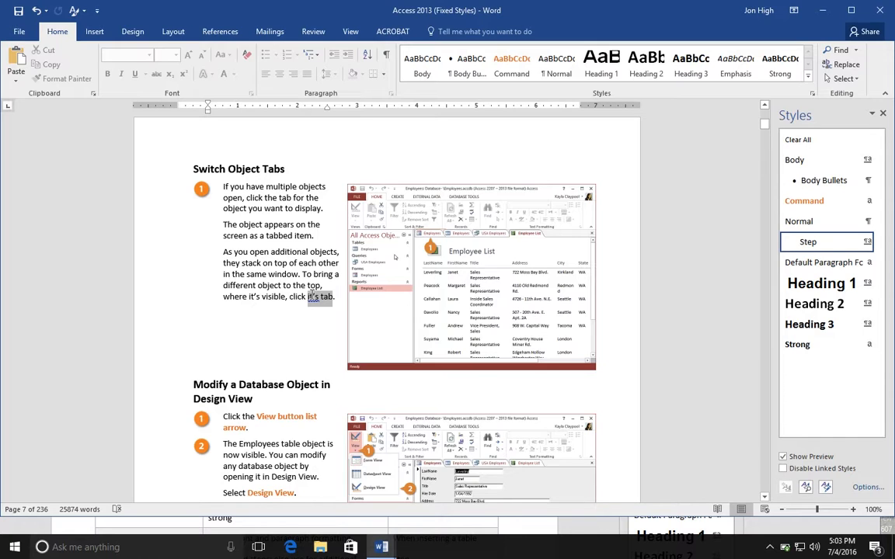
left_click_drag(311, 296, 217, 223)
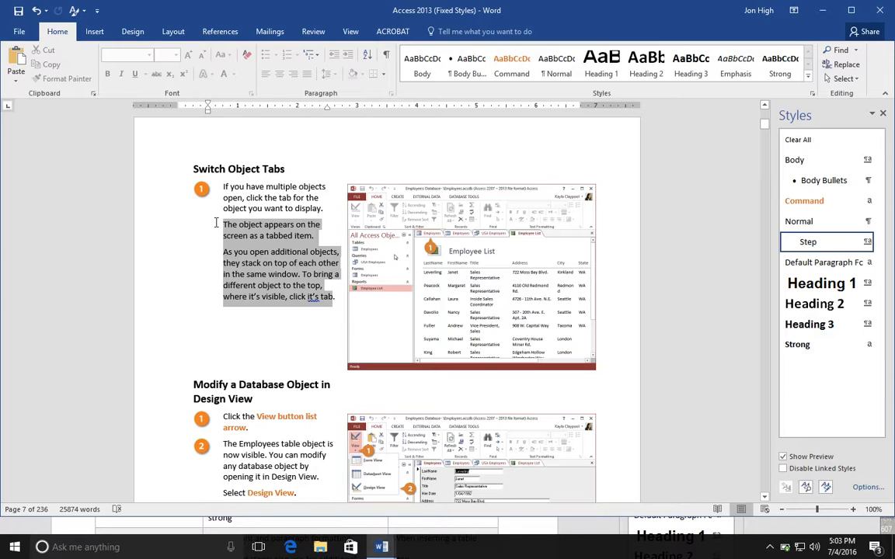
left_click_drag(216, 222, 216, 225)
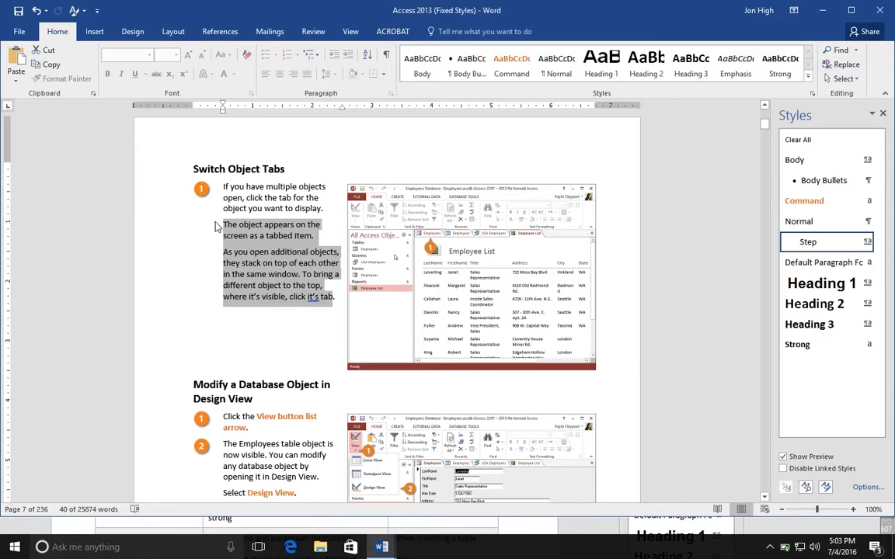
key("Delete")
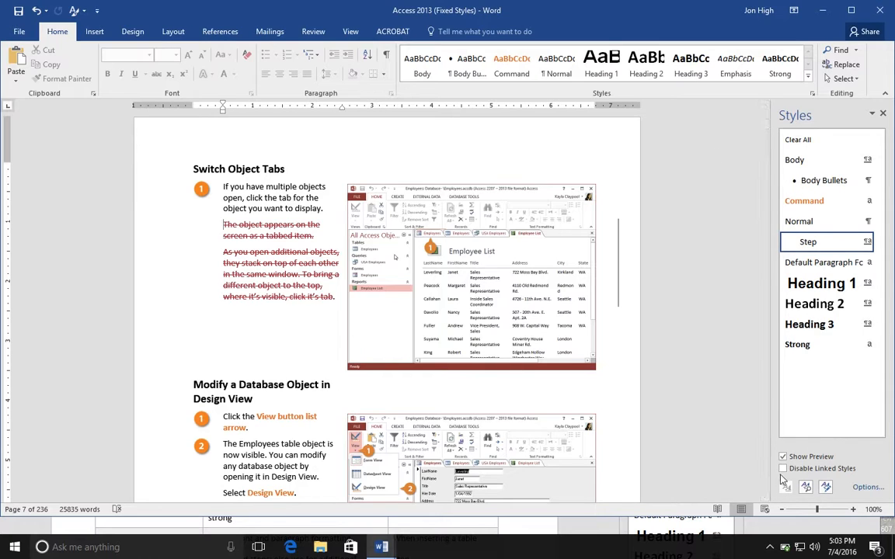
- Review the step text of "Modify a Database Object in Design View" and "Close a Database Object" for surplus wording
left_click(765, 501)
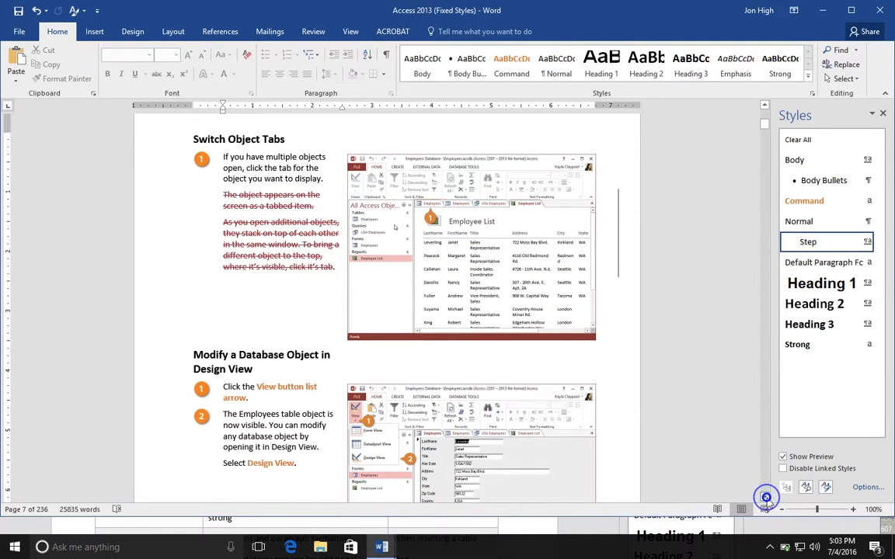
left_click(766, 498)
left_click(765, 498)
left_click(766, 498)
left_click(766, 498)
left_click(766, 498)
left_click(766, 498)
left_click(766, 498)
left_click(765, 498)
left_click(766, 498)
left_click(766, 497)
left_click(766, 498)
left_click(766, 497)
left_click(766, 498)
left_click(766, 498)
left_click(766, 498)
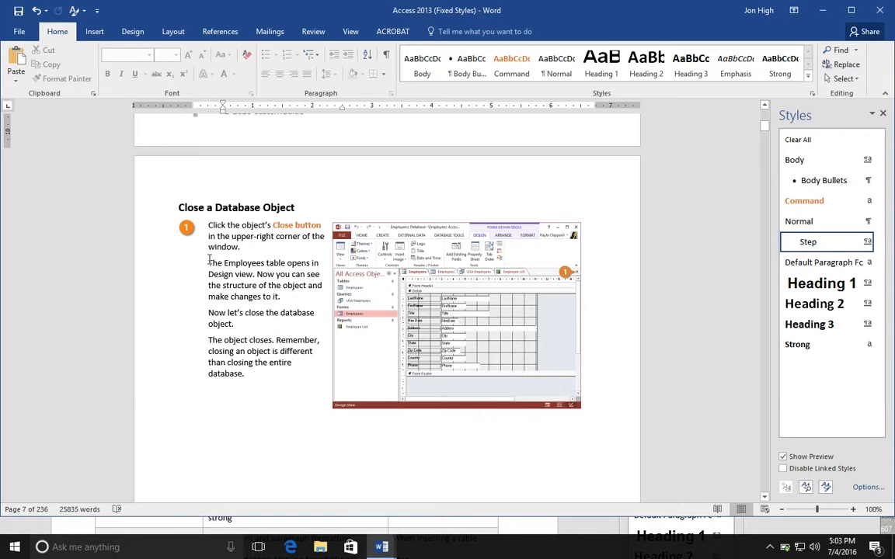
scroll(209, 261, "up", 3)
scroll(215, 285, "up", 8)
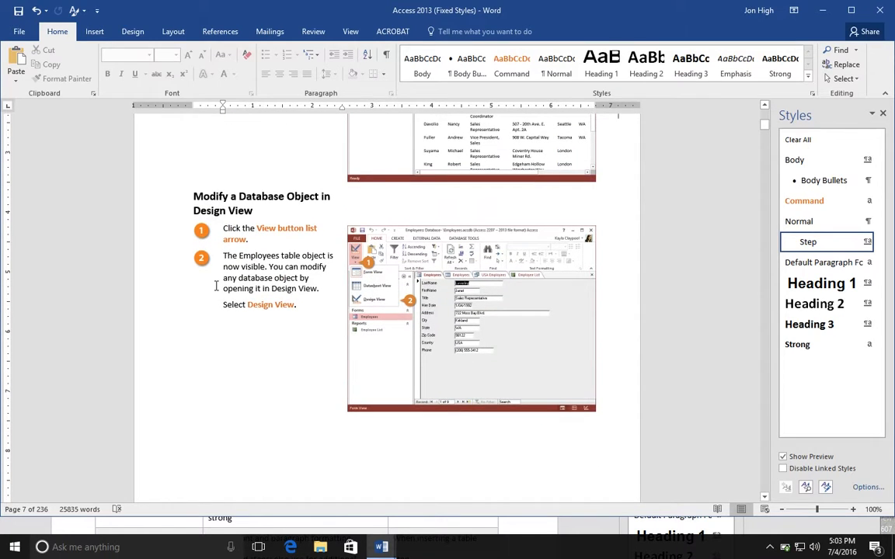
scroll(216, 286, "up", 1)
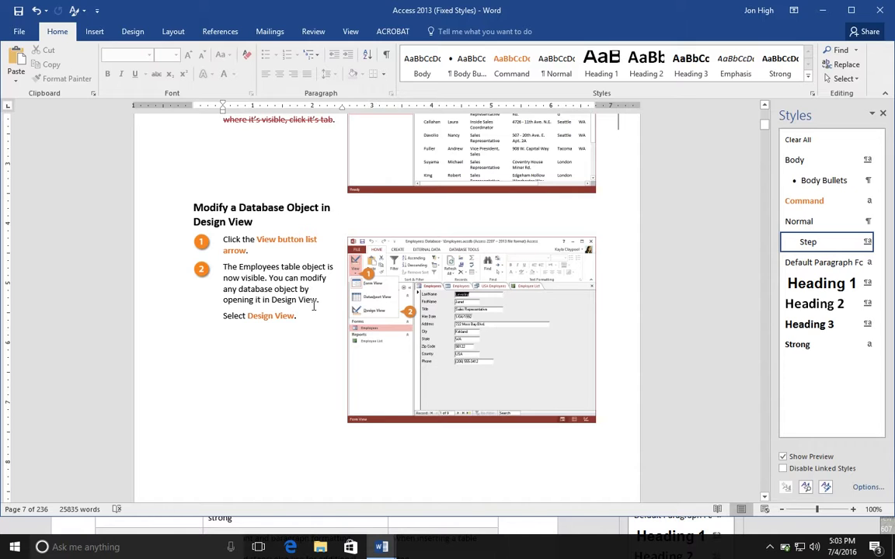
scroll(314, 306, "up", 3)
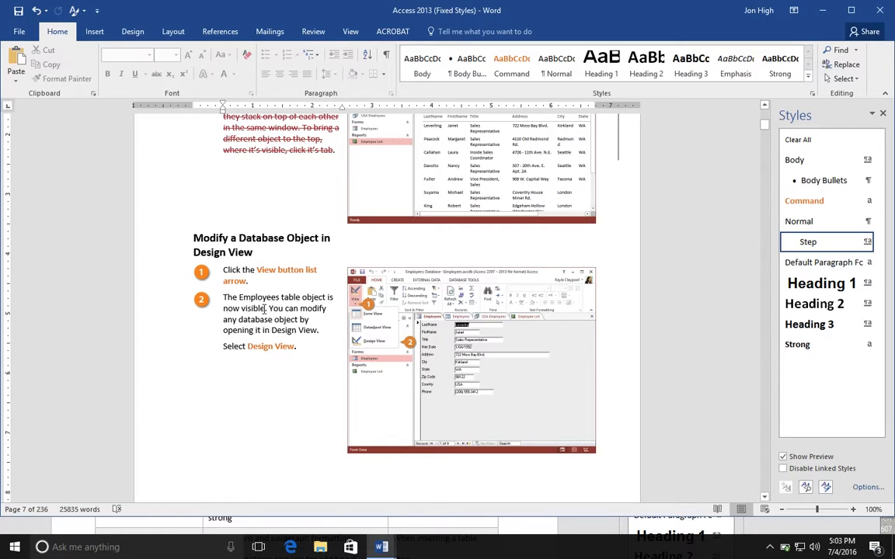
- Delete the three explanatory paragraphs below step 1 of "Close a Database Object"
scroll(296, 329, "down", 12)
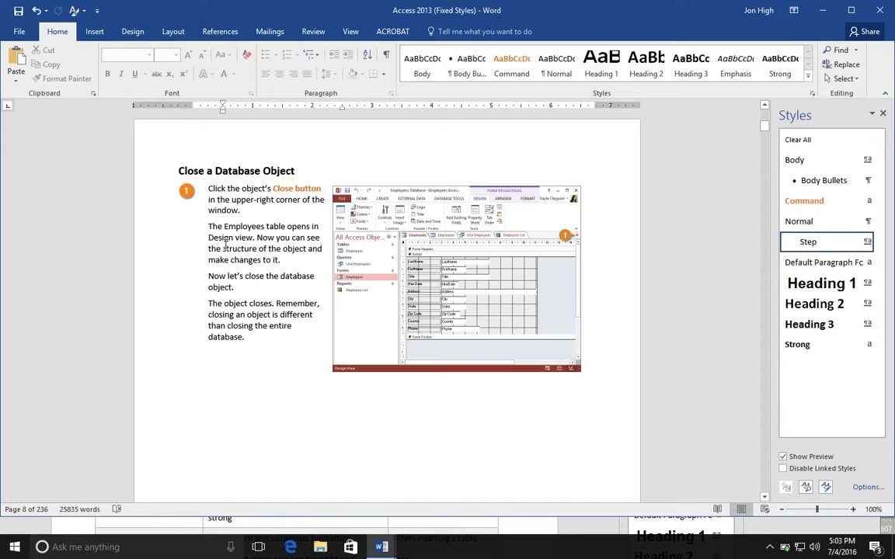
left_click_drag(208, 226, 281, 261)
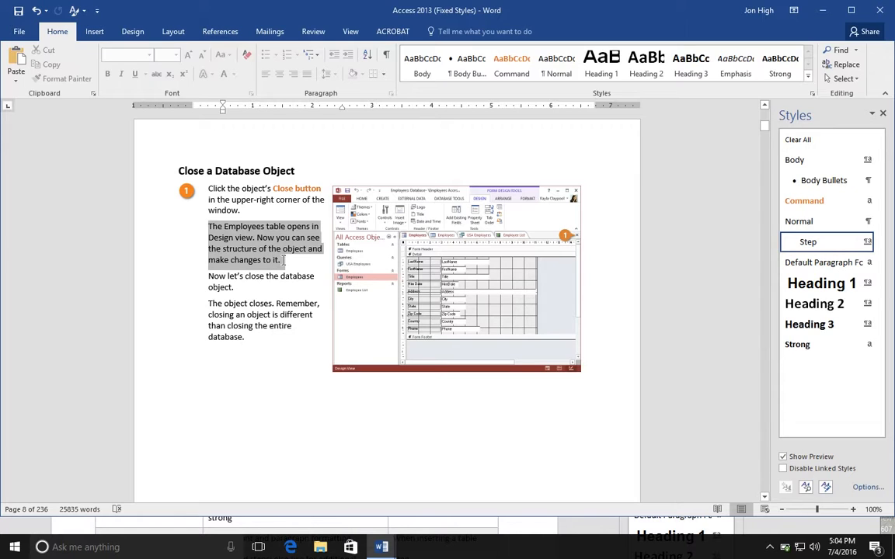
left_click_drag(283, 260, 247, 336)
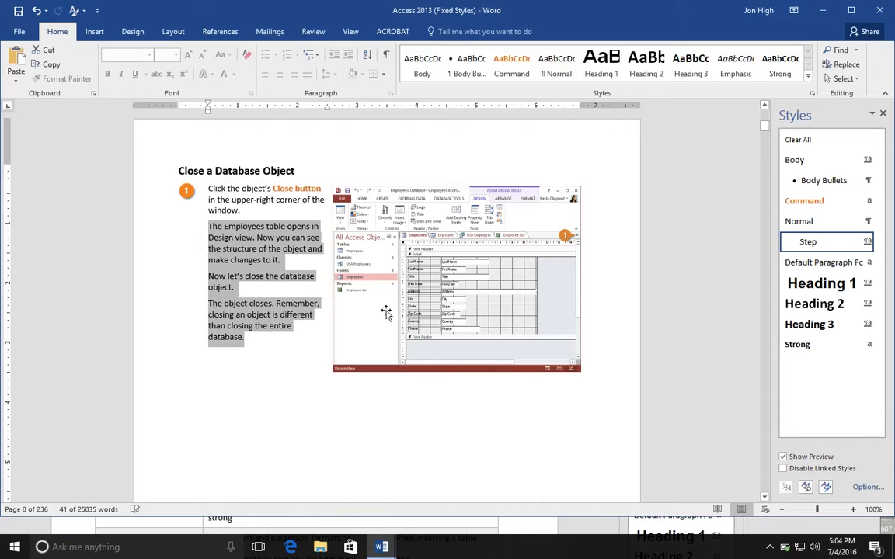
key("Delete")
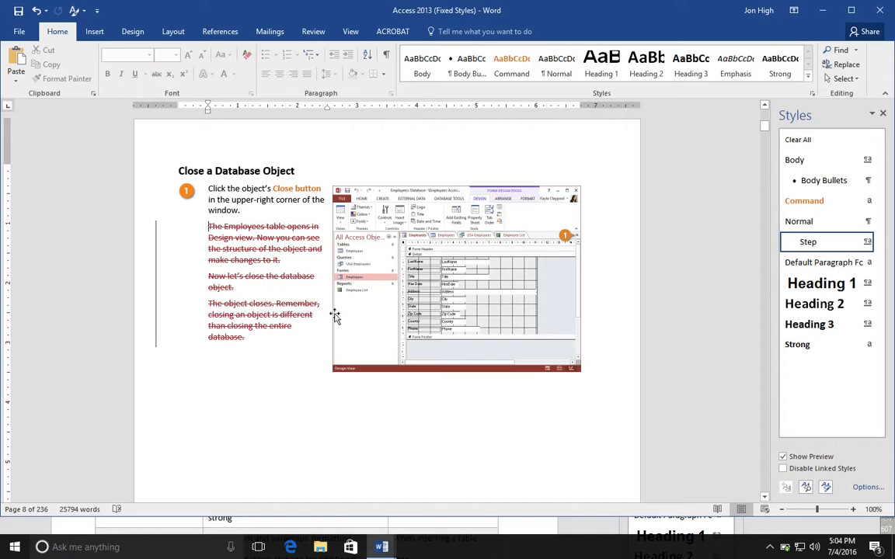
scroll(248, 337, "down", 10)
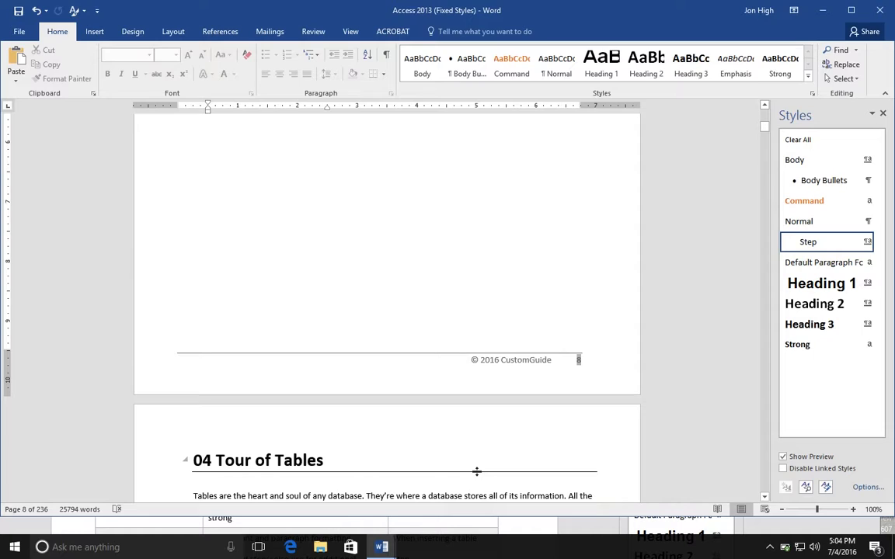
key("ctrl+Up")
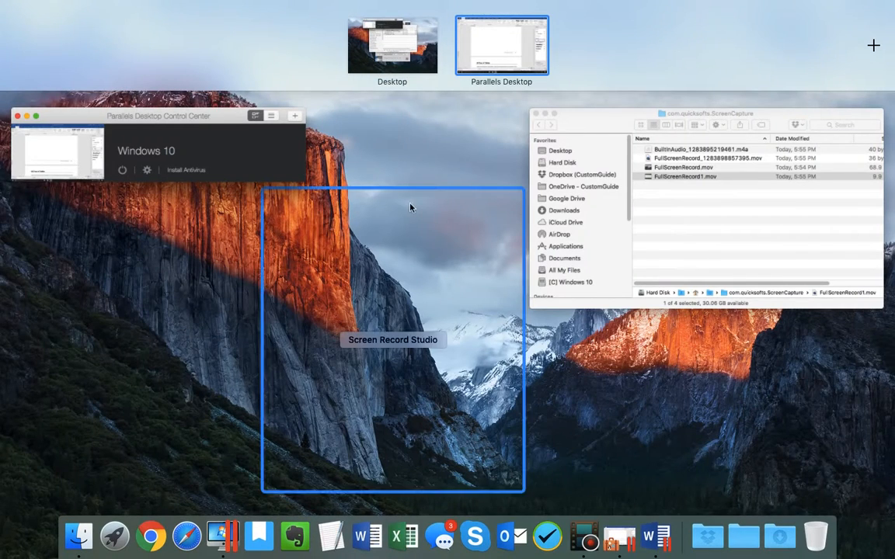
left_click(584, 536)
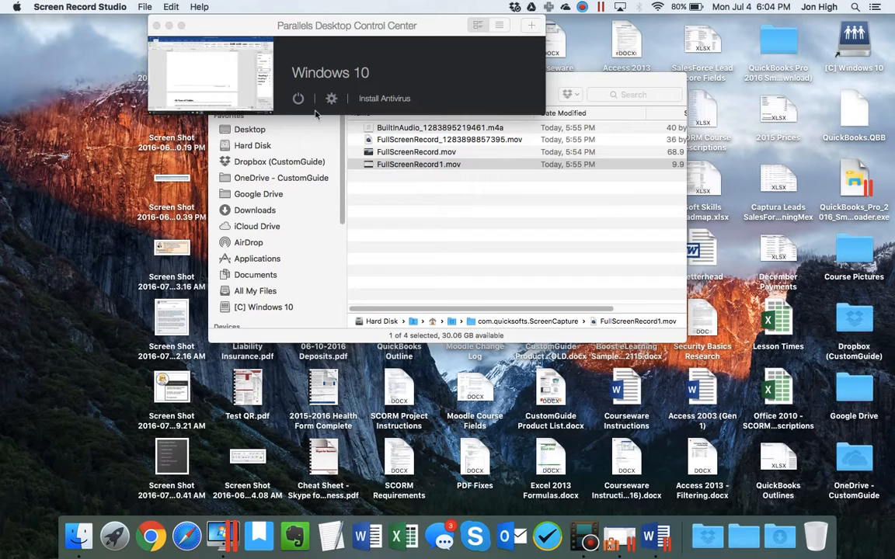
right_click(589, 536)
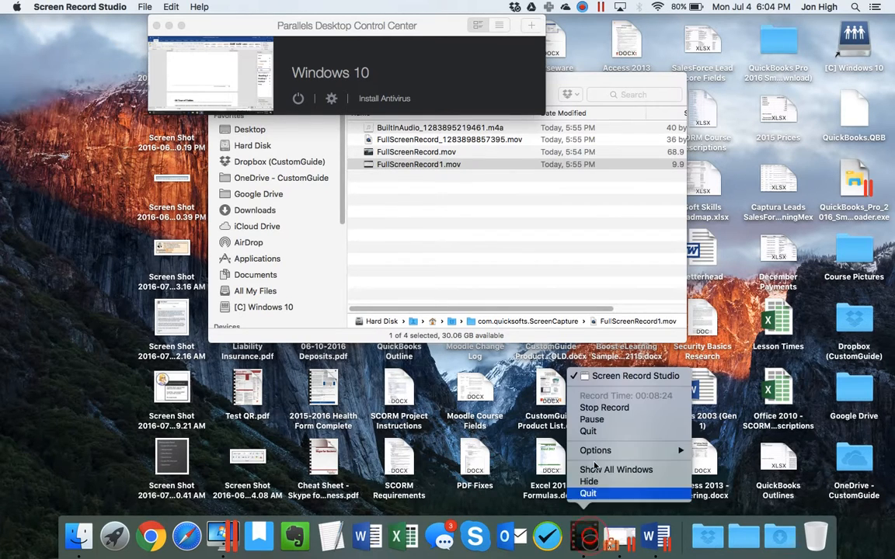